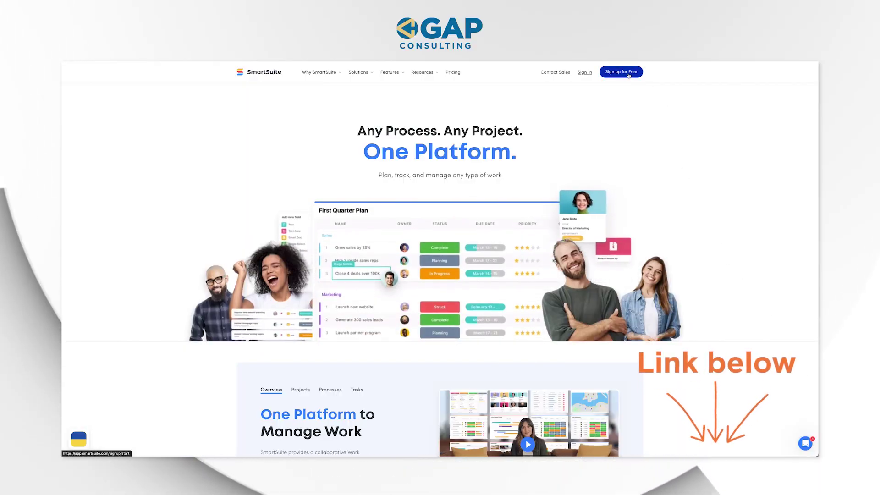
pyautogui.click(629, 75)
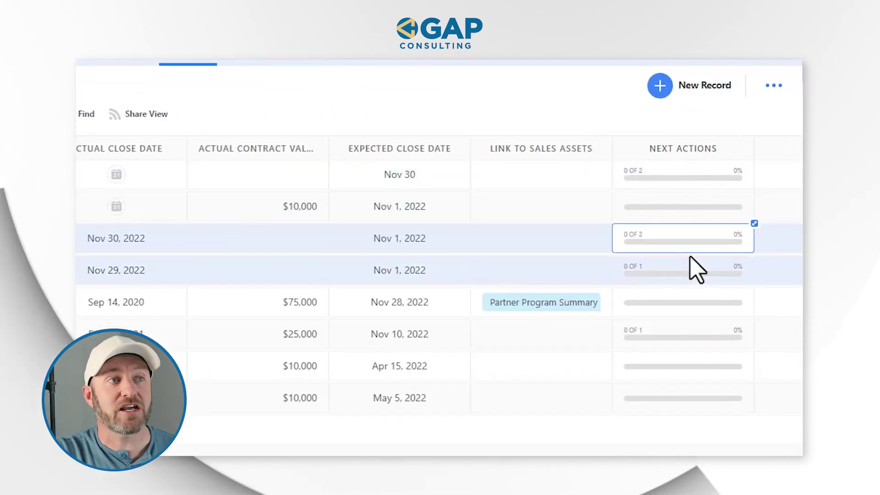
# Step: Mark "Finalize proposal based on agreed scope" as completed in the Ventura opportunity's Next Actions checklist and save the change
pyautogui.click(695, 243)
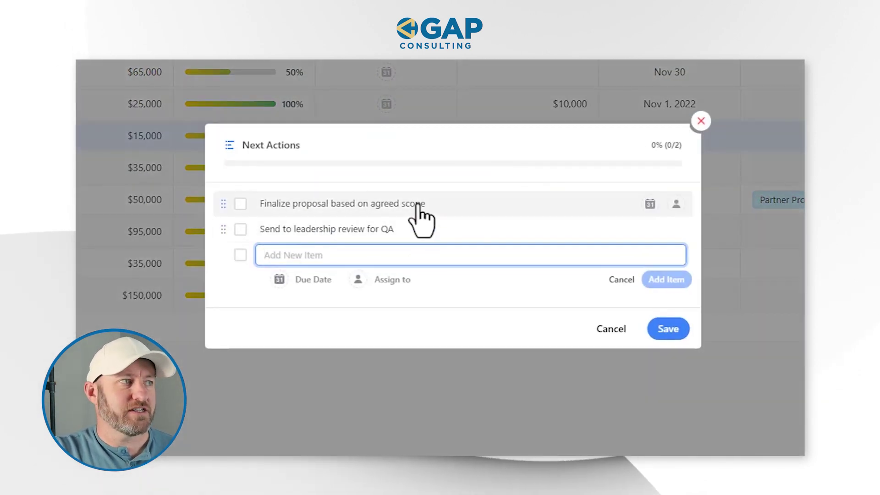
pyautogui.click(241, 204)
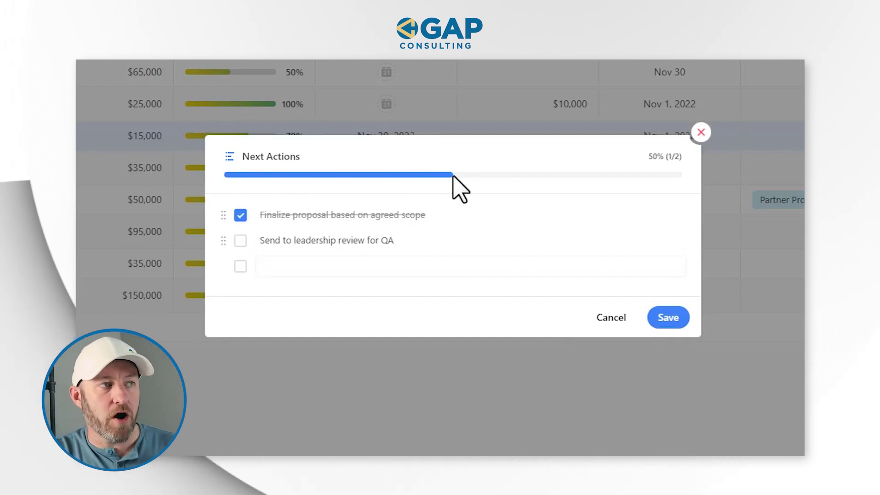
pyautogui.click(701, 133)
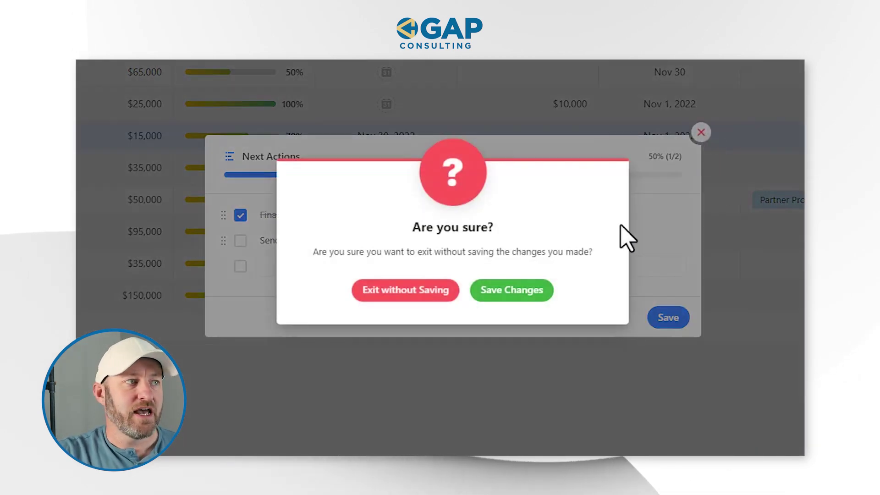
pyautogui.click(525, 296)
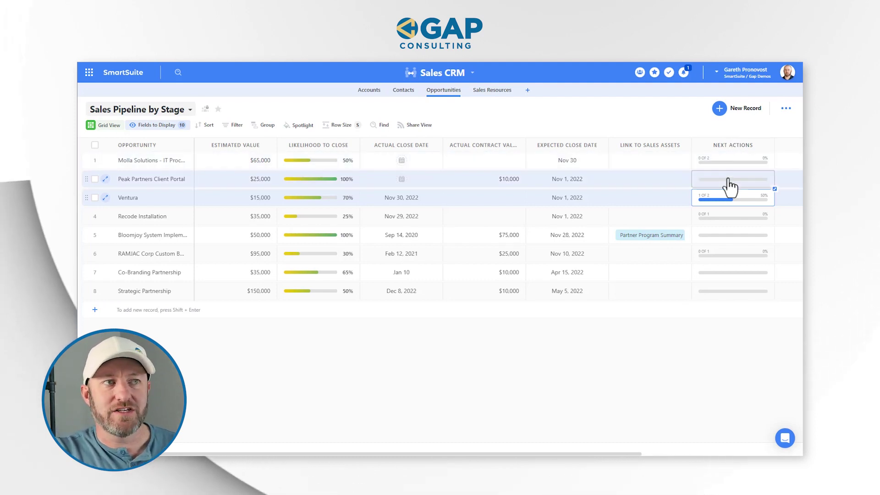
# Step: Review the Next Actions field's checklist settings and its default list options, leaving them as they are
pyautogui.click(728, 144)
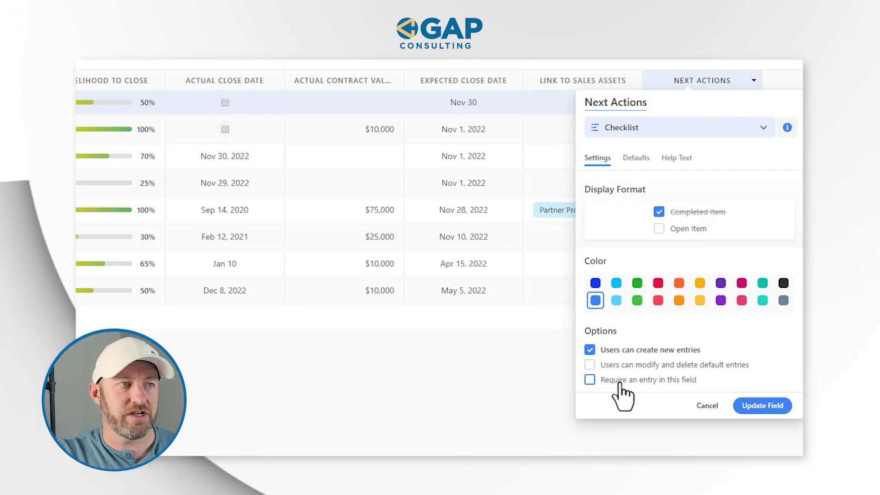
pyautogui.click(636, 160)
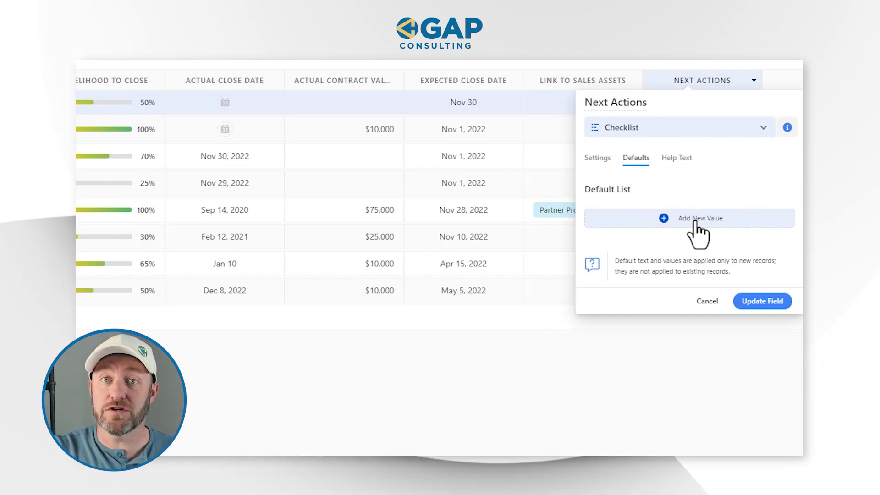
pyautogui.click(673, 79)
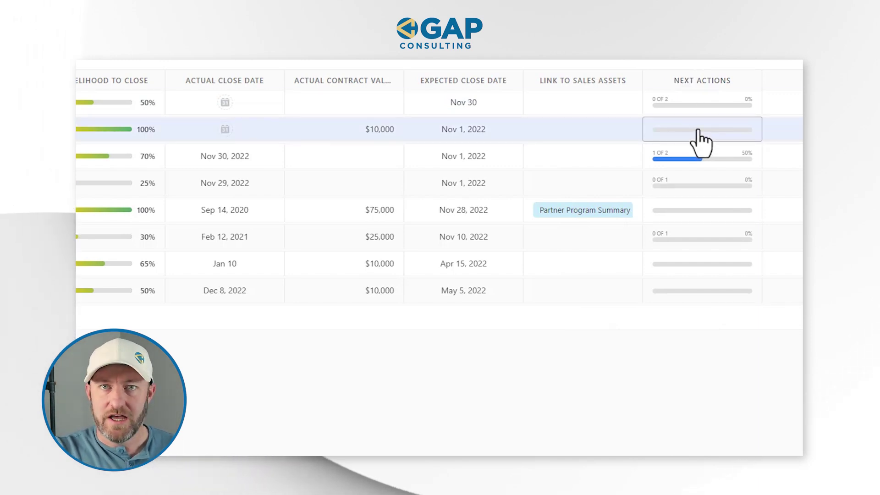
# Step: Add a "New Task" item to Peak Partners Client Portal's Next Actions, assigned to your own account and due January 31, 2023, and save
pyautogui.click(698, 138)
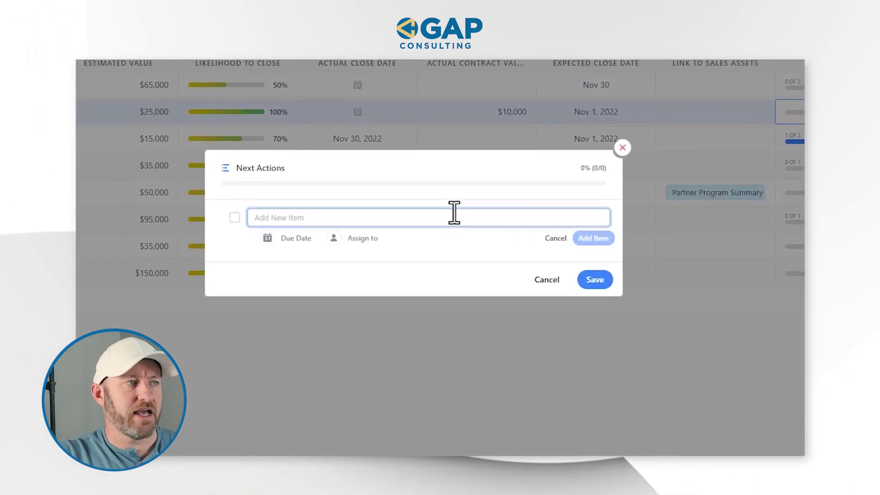
pyautogui.write('New ')
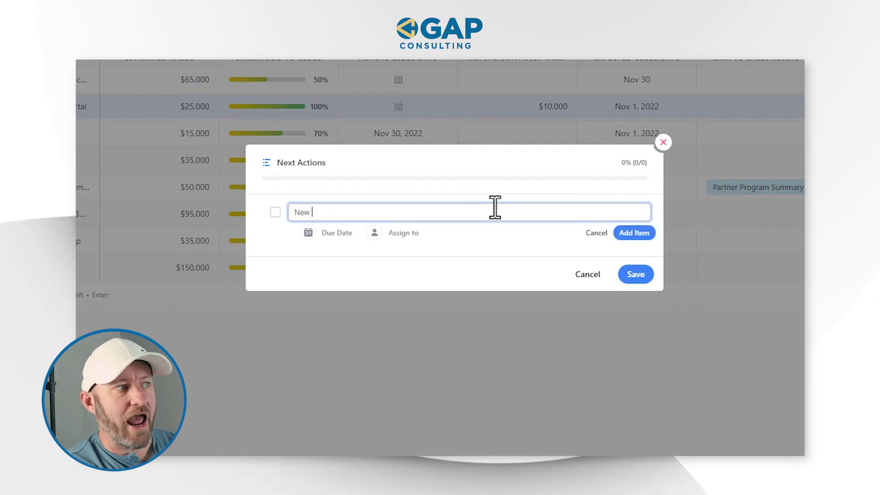
pyautogui.write('Task')
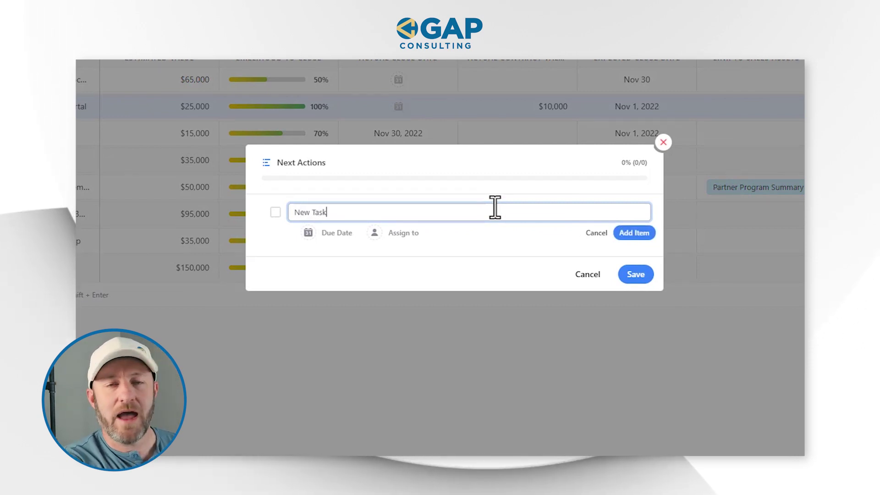
pyautogui.click(390, 242)
pyautogui.click(380, 373)
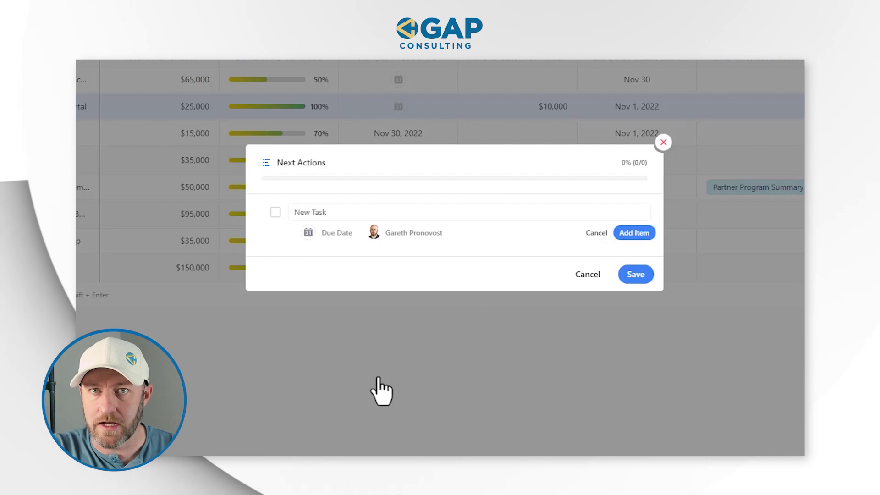
pyautogui.click(318, 234)
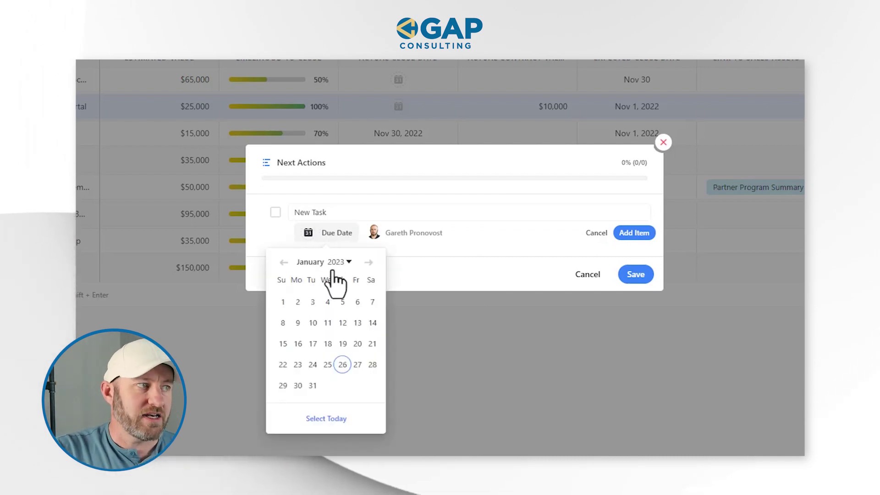
pyautogui.click(313, 385)
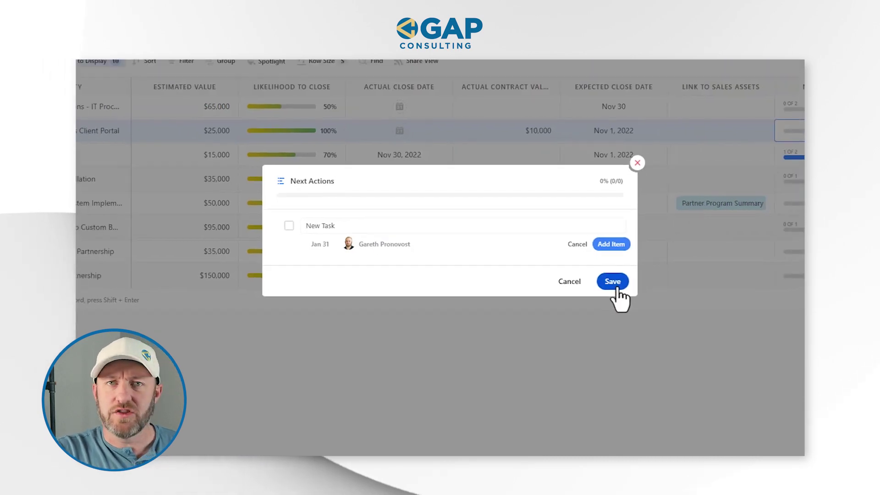
pyautogui.click(636, 277)
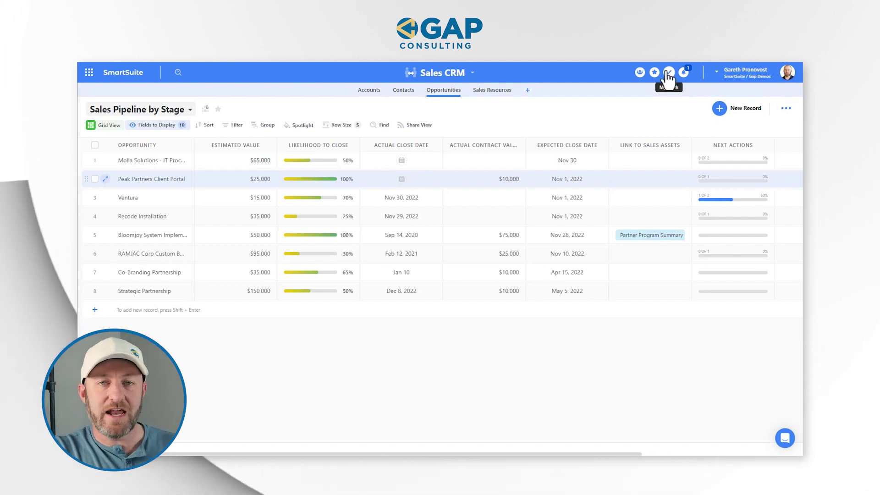
# Step: In your personal list of open assignments, set the upcoming Peak Partners Client Portal "New Task" to Resolved and return to the grid
pyautogui.click(669, 73)
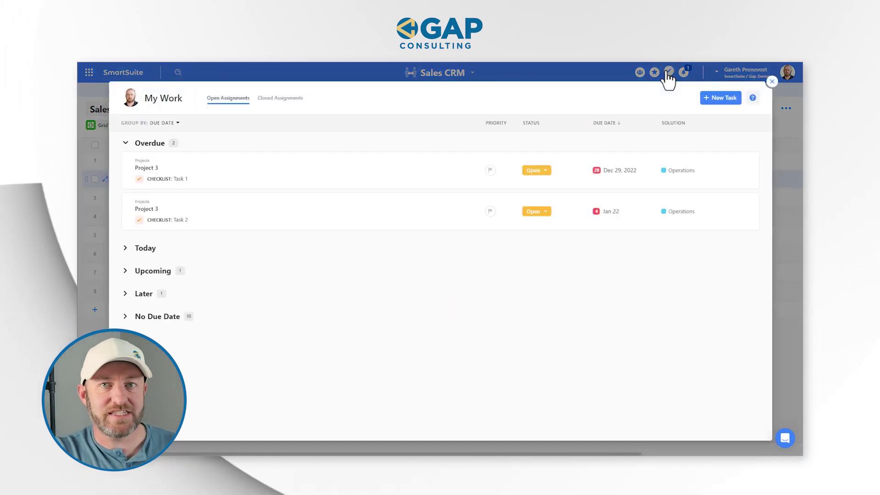
pyautogui.click(145, 276)
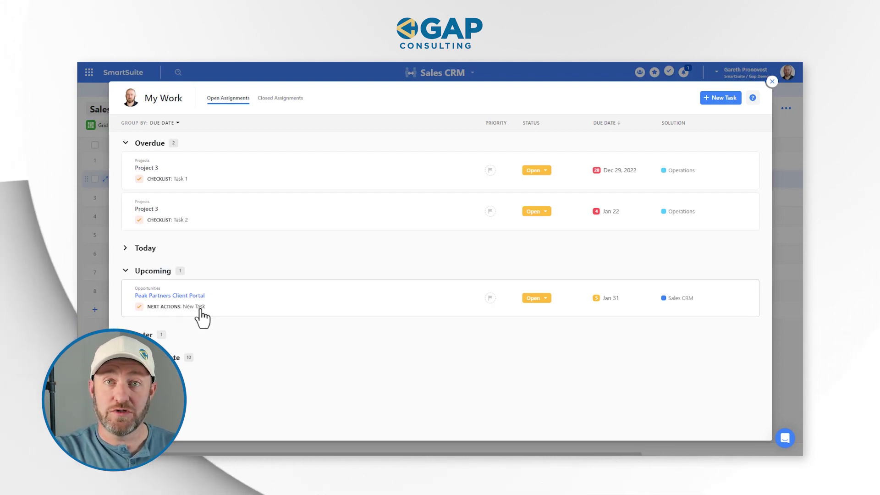
pyautogui.click(546, 300)
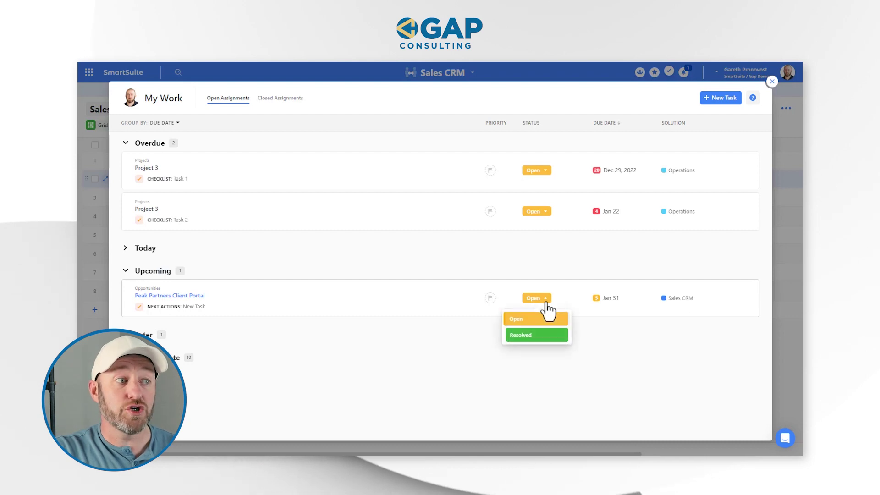
pyautogui.click(546, 339)
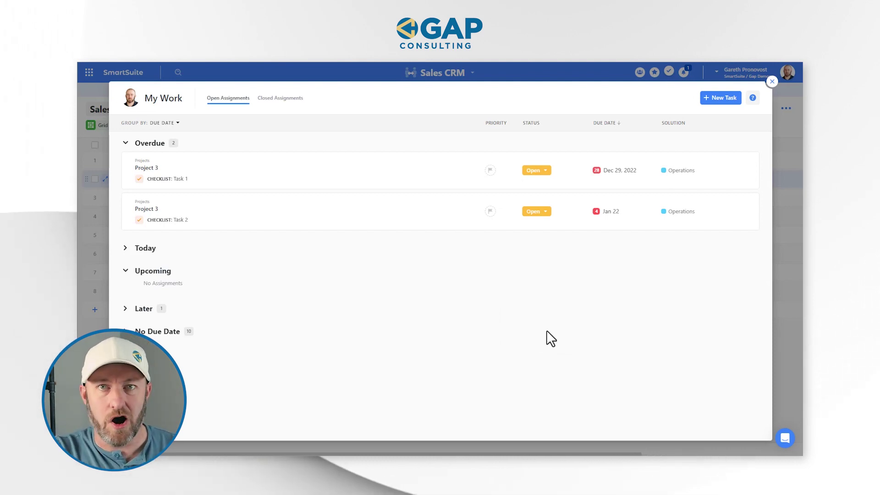
pyautogui.click(773, 82)
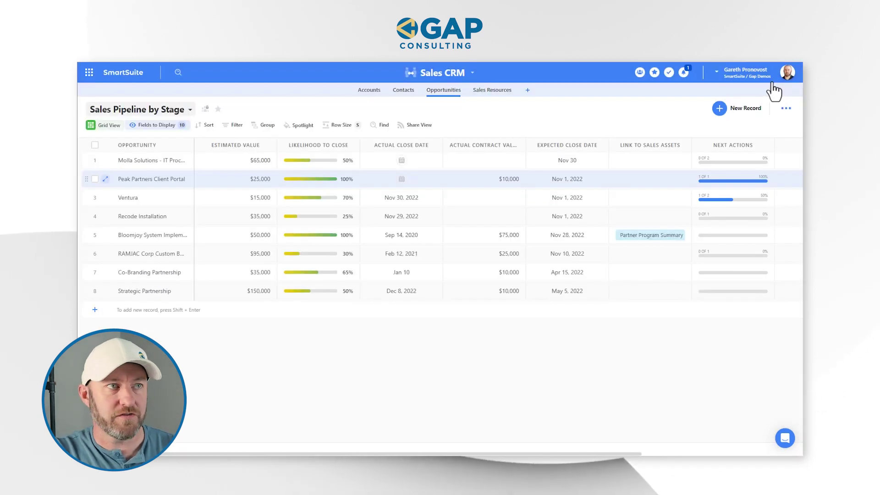
# Step: Inspect the completed "New Task" item and its due date details in Peak Partners Client Portal's Next Actions checklist
pyautogui.click(727, 180)
pyautogui.click(727, 180)
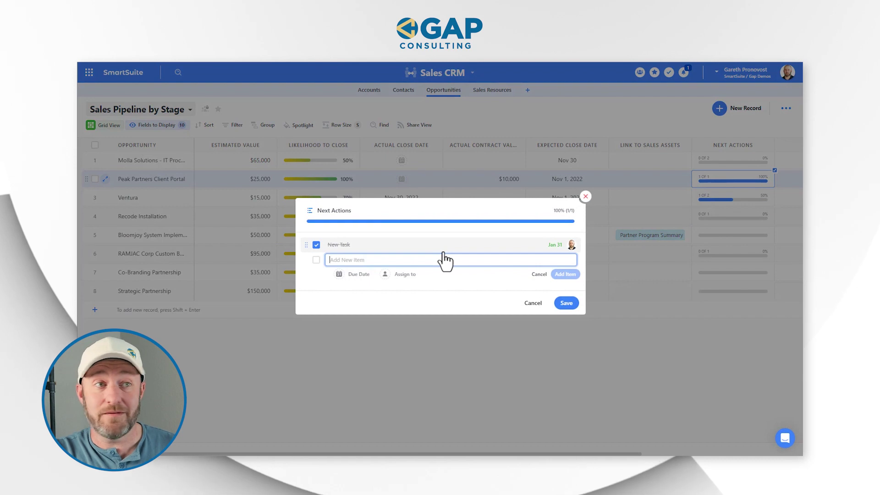
pyautogui.moveTo(561, 244)
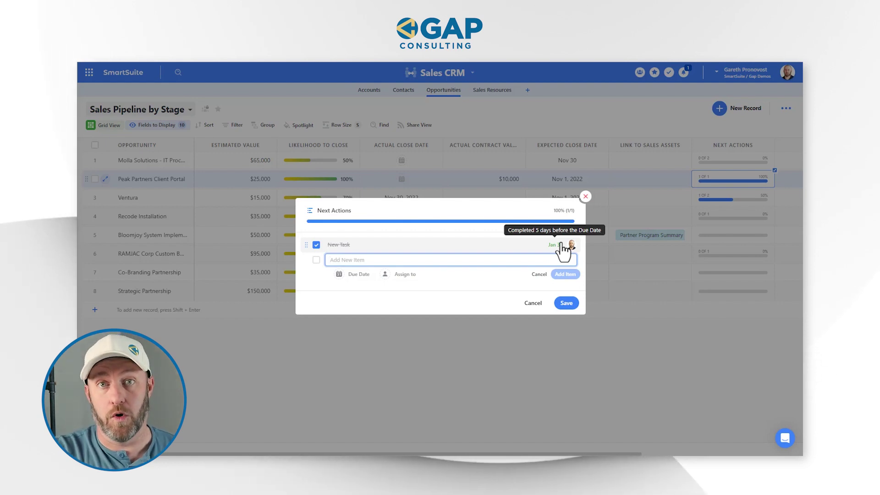
pyautogui.press('Escape')
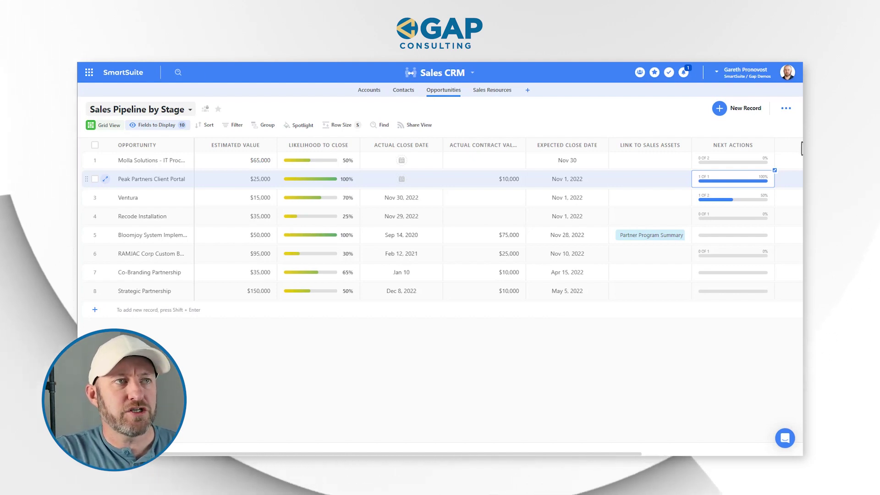
# Step: Create a Checklist field directly after the Next Actions column and name it "Template of Tasks"
pyautogui.click(750, 143)
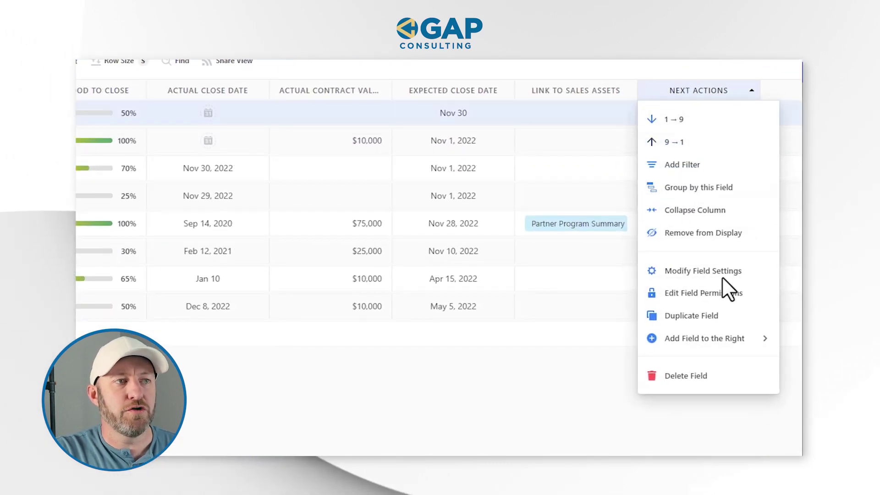
pyautogui.moveTo(719, 340)
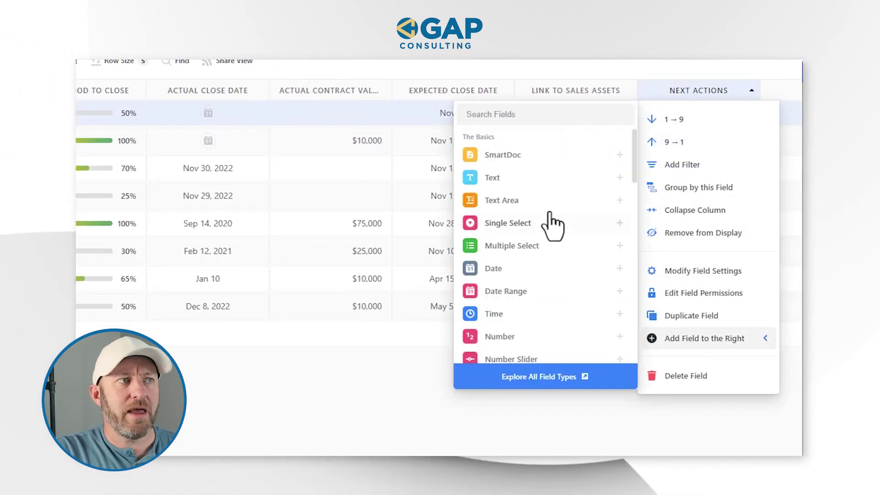
pyautogui.write('che')
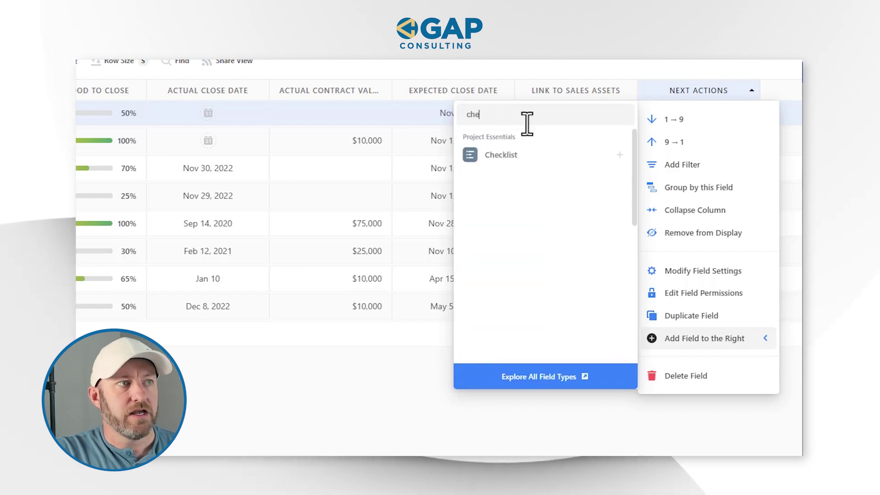
pyautogui.click(514, 156)
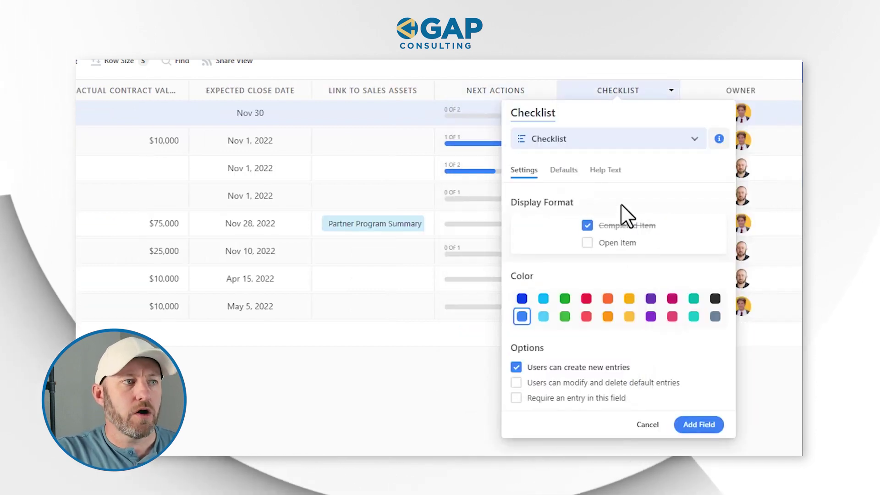
pyautogui.hotkey('ctrl', 'a')
pyautogui.write('Template of')
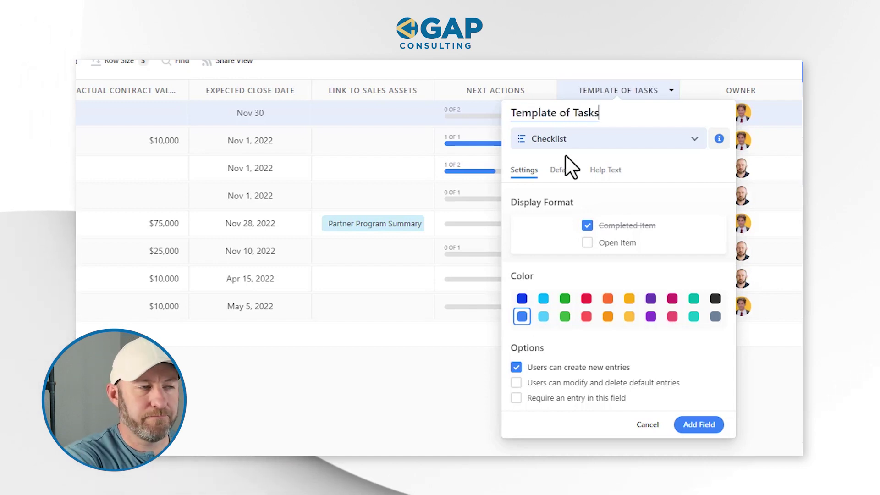
# Step: Give the Template of Tasks field a default list with the items "Thing 1", "Thing 2" and "Thing 3"
pyautogui.click(560, 188)
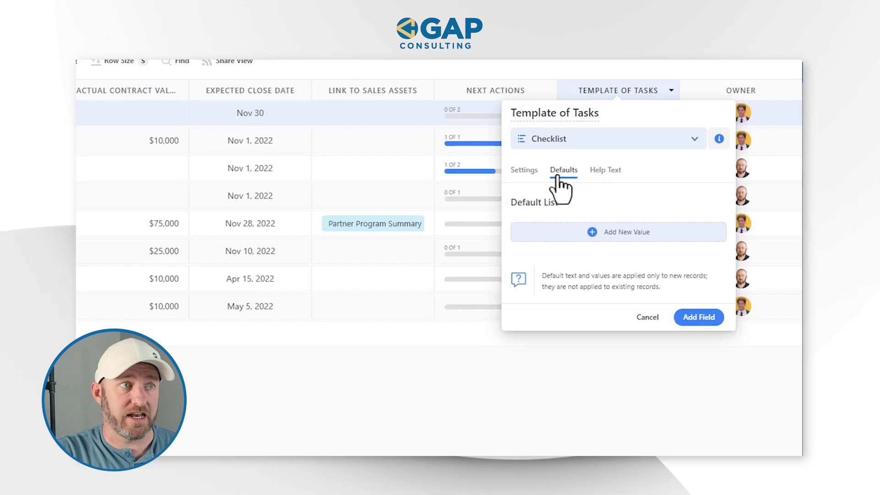
pyautogui.click(591, 243)
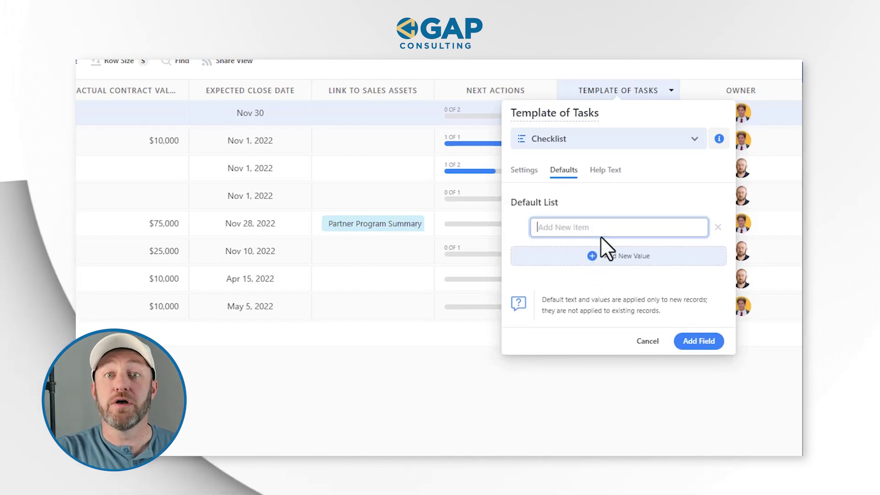
pyautogui.write('Th')
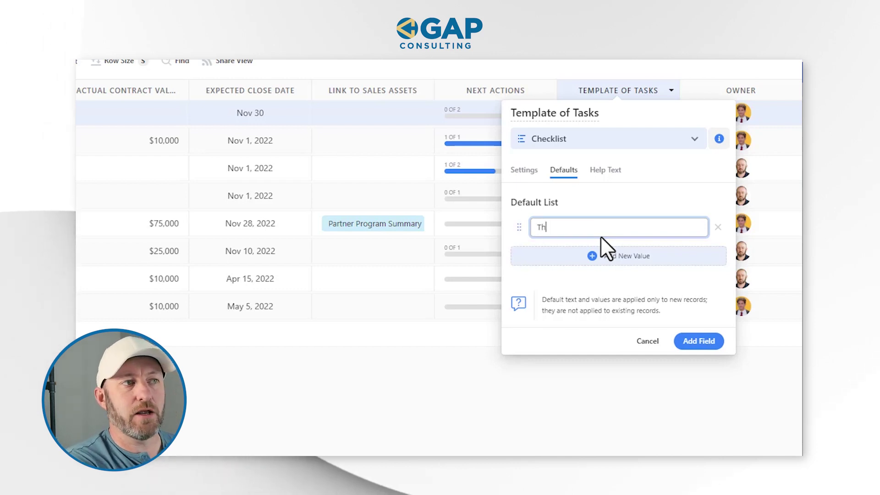
pyautogui.write('ing 1')
pyautogui.press('Return')
pyautogui.write('T')
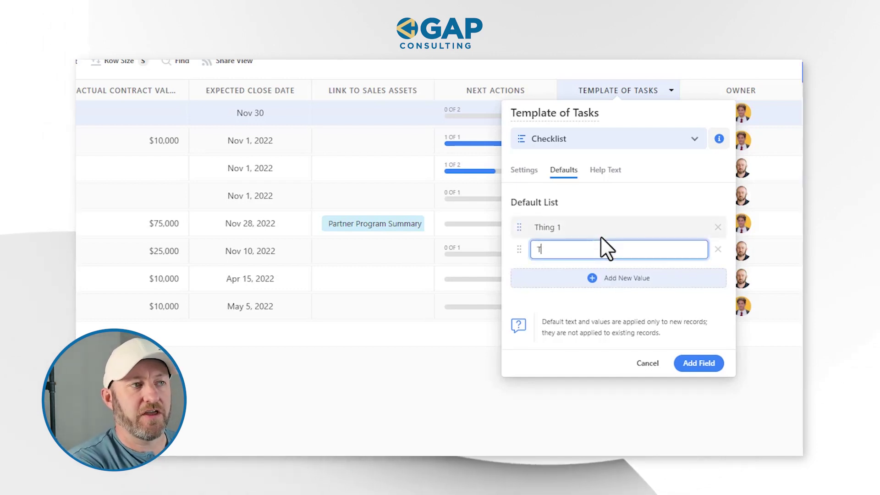
pyautogui.write('hing 2')
pyautogui.press('Return')
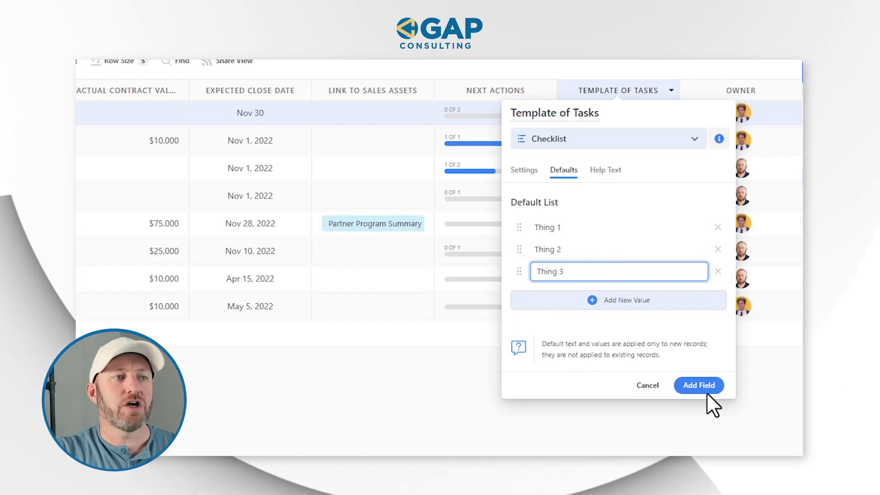
# Step: Allow users to modify and delete default entries in the Template of Tasks field
pyautogui.click(524, 171)
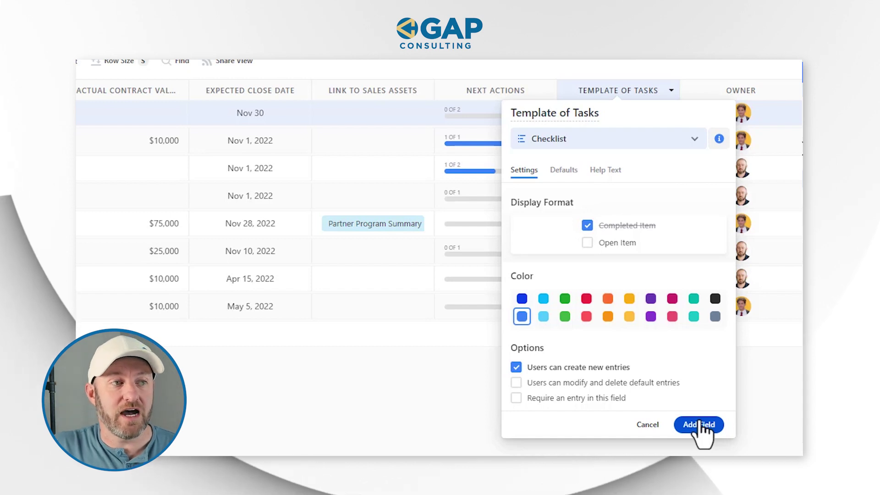
pyautogui.click(554, 388)
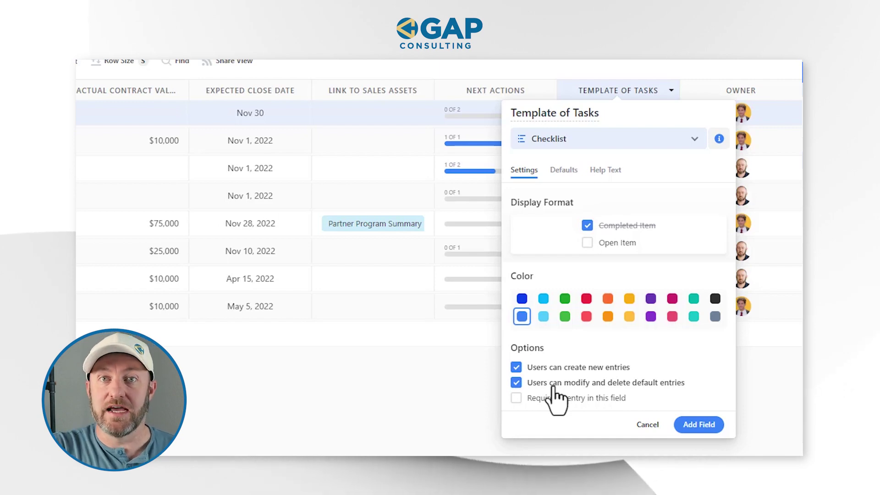
# Step: Add the configured Template of Tasks field to the table and check its cells for Molla Solutions and Co-Branding Partnership
pyautogui.click(700, 425)
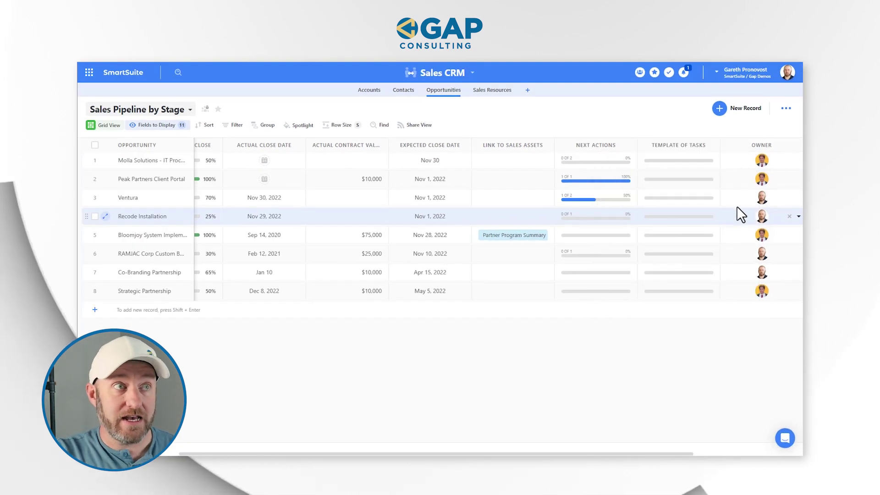
pyautogui.click(683, 161)
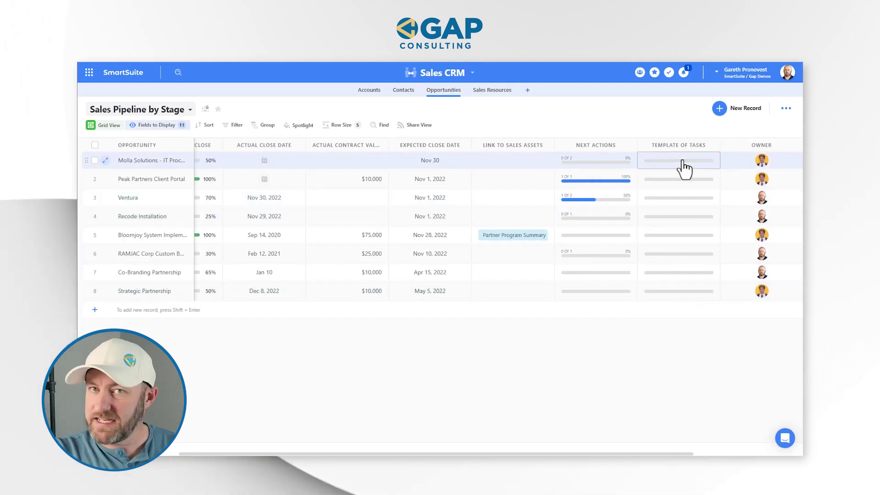
pyautogui.click(683, 275)
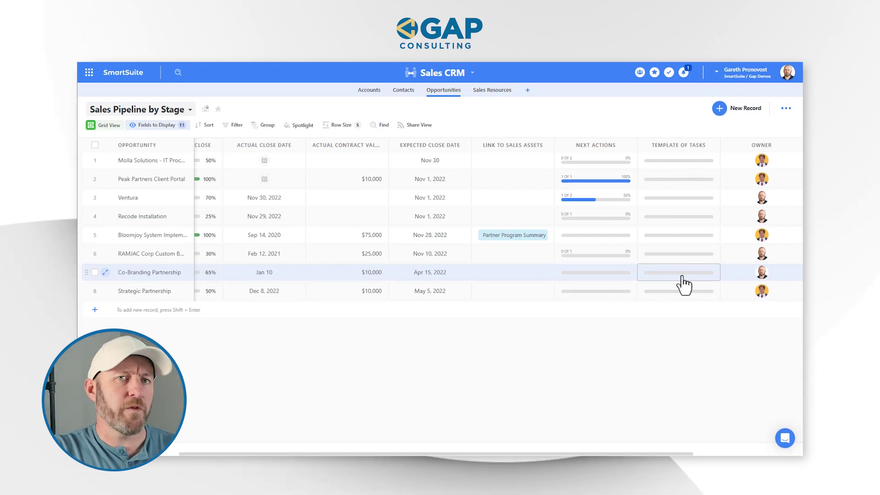
# Step: Start a new opportunity record, inspect the default items in its Template of Tasks checklist, and discard the untitled record
pyautogui.click(680, 316)
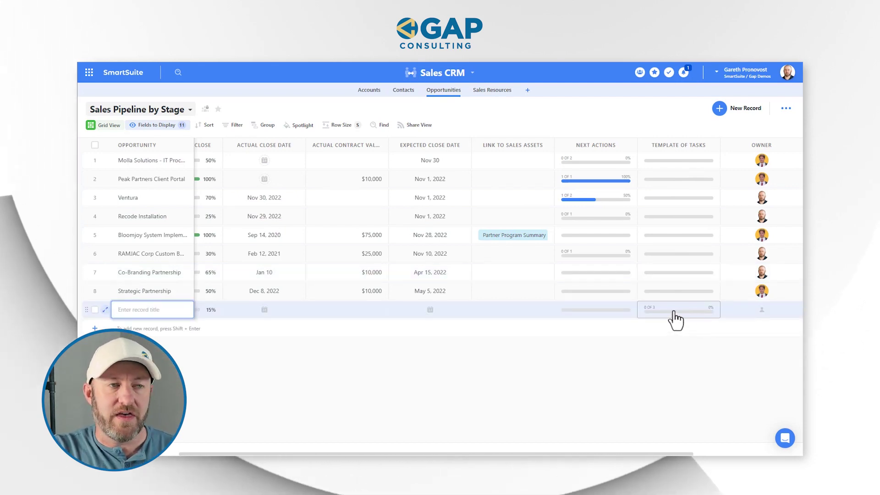
pyautogui.click(676, 316)
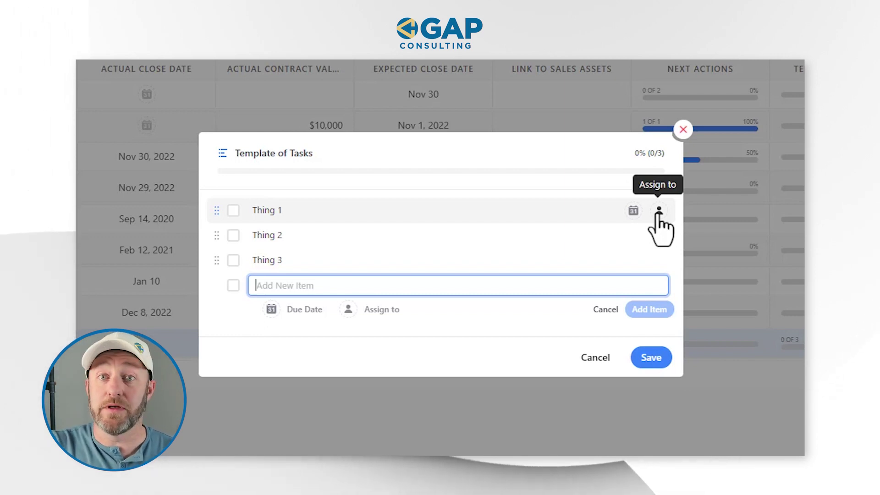
pyautogui.click(683, 130)
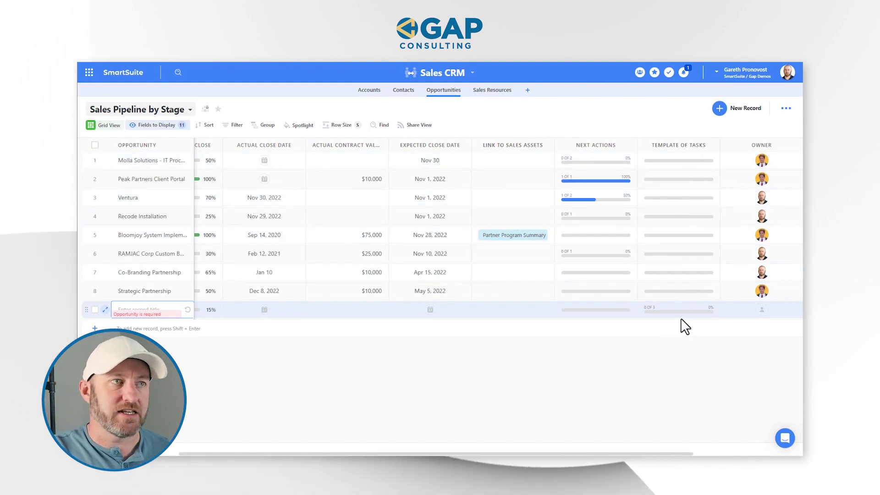
pyautogui.click(676, 133)
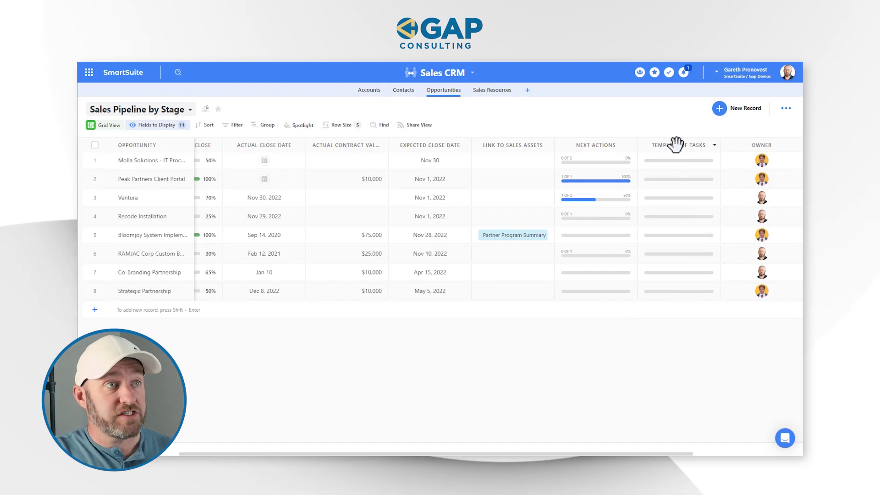
# Step: Remove "Thing 1", "Thing 2" and "Thing 3" from the Template of Tasks field's default list and update the field
pyautogui.click(677, 144)
pyautogui.click(642, 200)
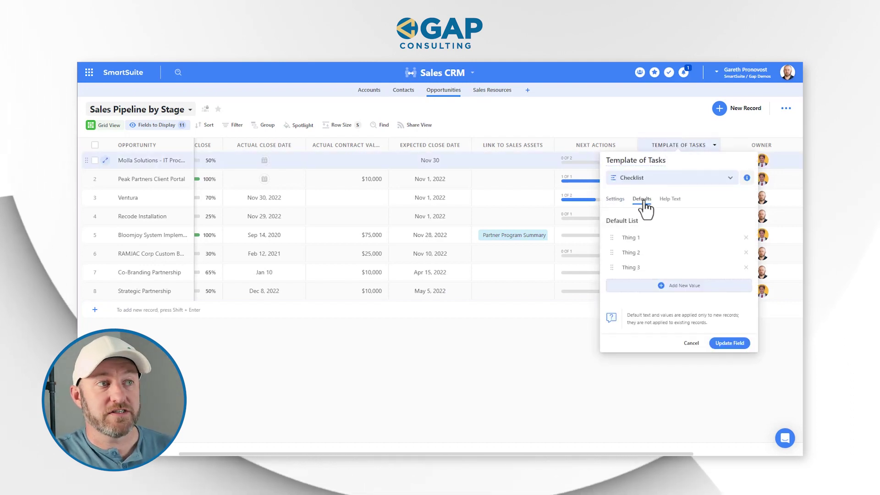
pyautogui.click(746, 238)
pyautogui.click(746, 237)
pyautogui.click(746, 238)
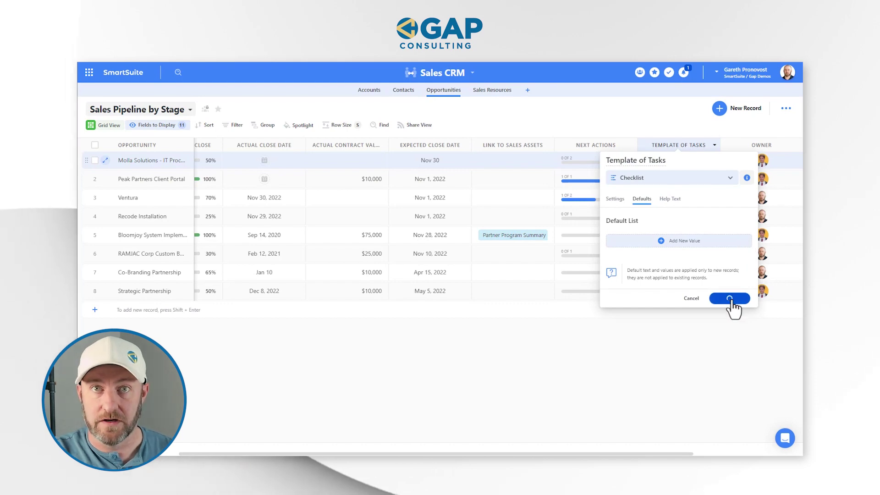
# Step: Start a new automation in the Sales CRM solution, triggered when a record is created in Opportunities
pyautogui.click(473, 73)
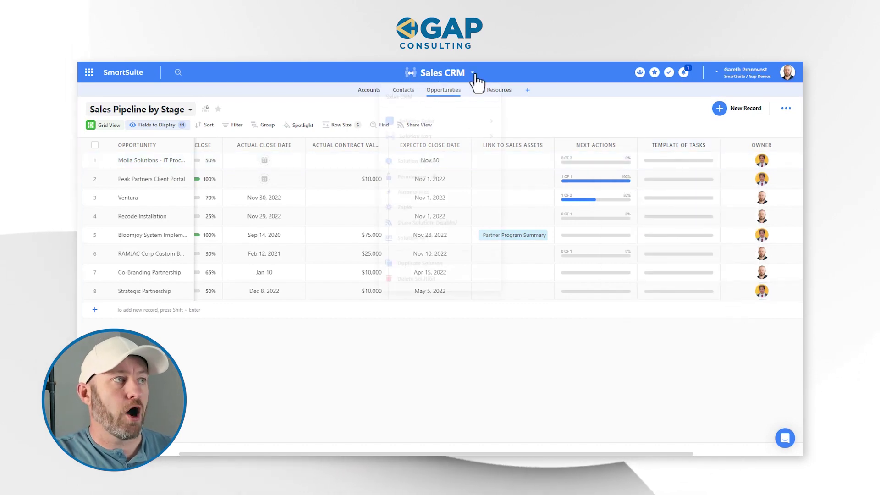
pyautogui.click(447, 187)
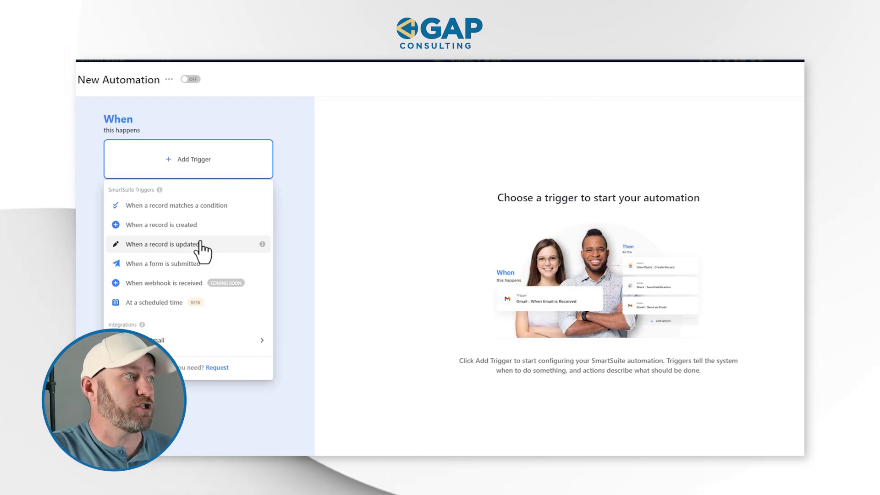
pyautogui.click(146, 225)
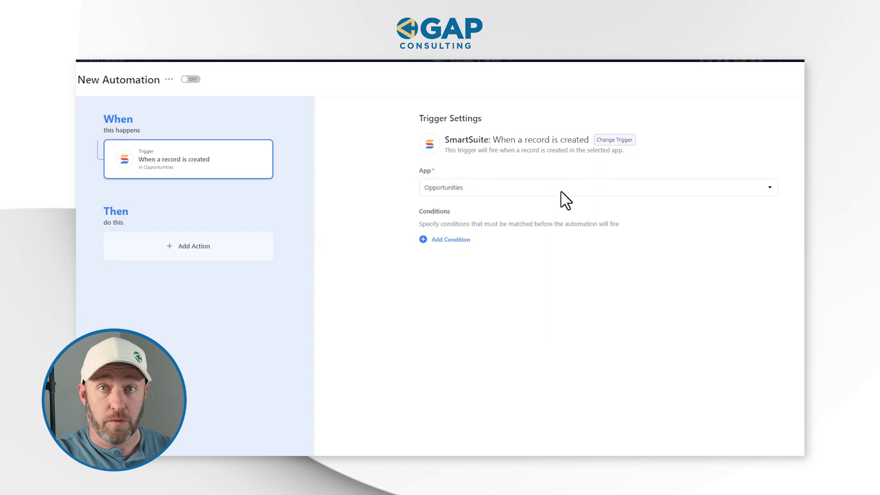
# Step: Add an Update records action for the triggering Opportunities record, with Template of Tasks as the field to update
pyautogui.click(214, 251)
pyautogui.moveTo(214, 253)
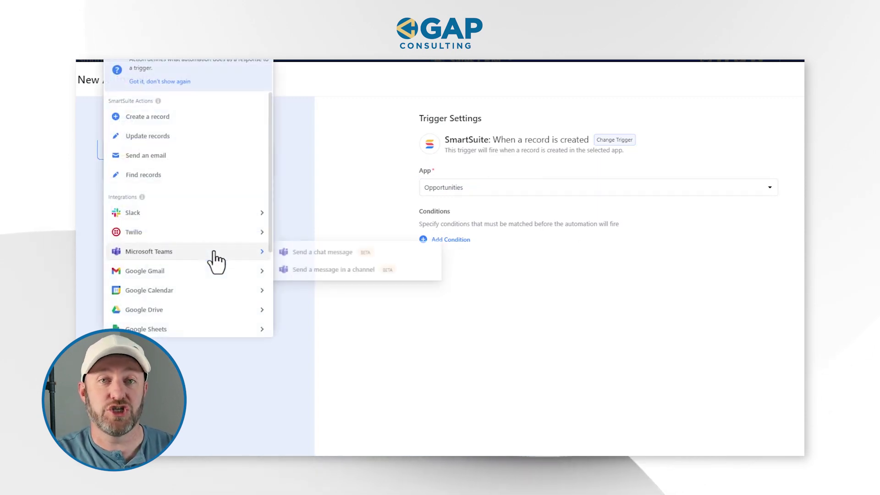
pyautogui.click(189, 139)
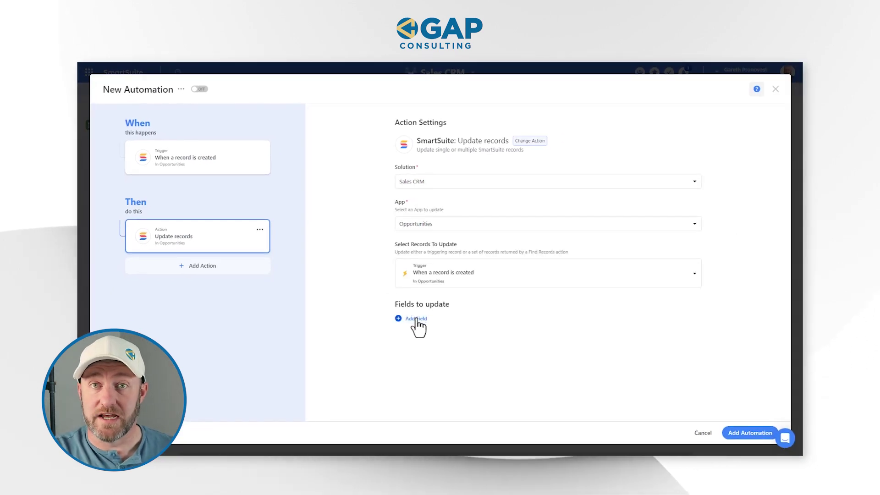
pyautogui.click(416, 320)
pyautogui.scroll(-2, 456, 282)
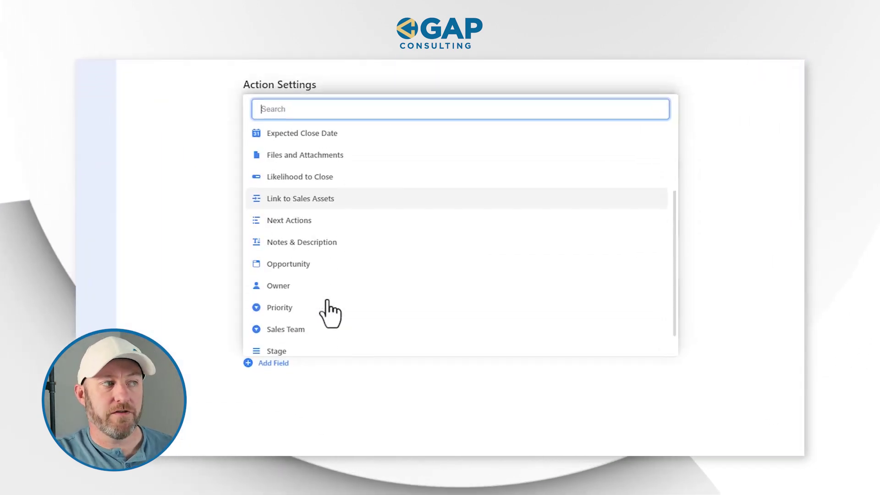
pyautogui.scroll(-1, 323, 321)
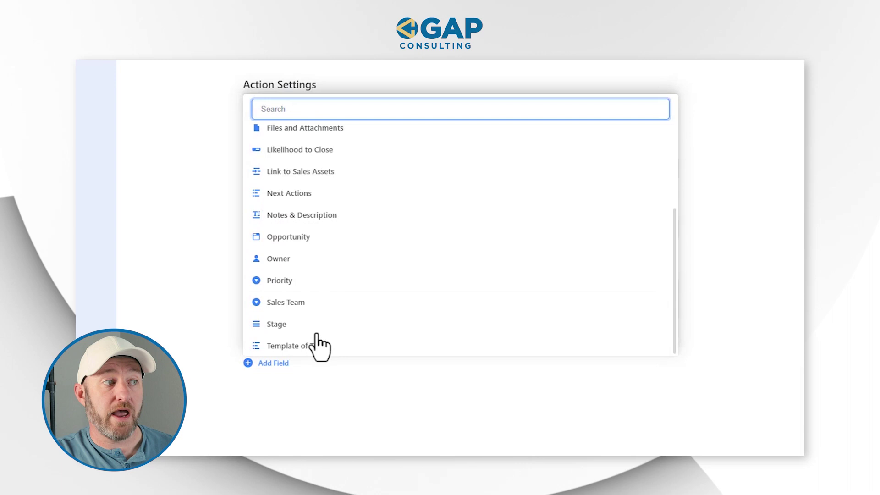
pyautogui.click(316, 352)
# Step: Describe the action's checklist item as "Thing 1" and set its due date to Tomorrow
pyautogui.scroll(-4, 386, 398)
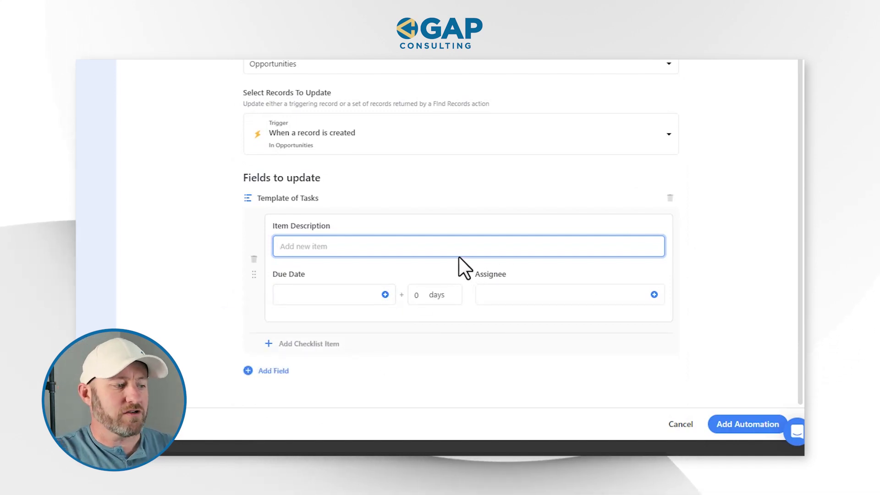
pyautogui.write('Thing 1')
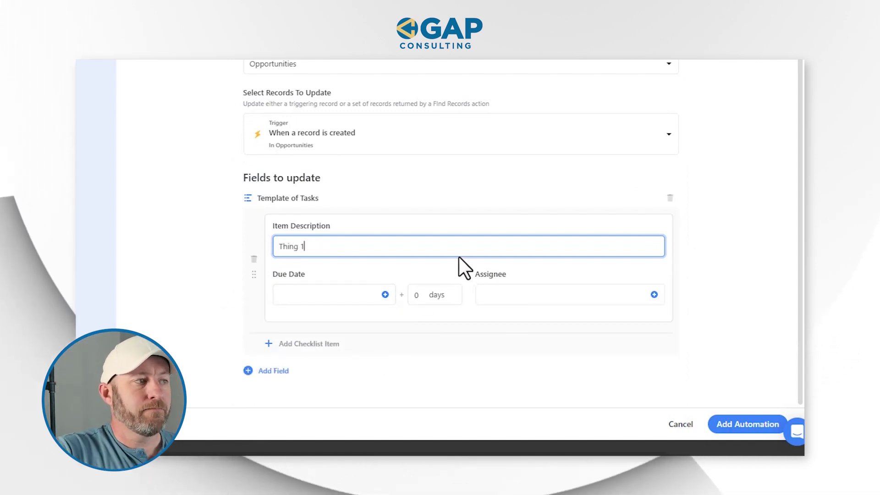
pyautogui.click(366, 297)
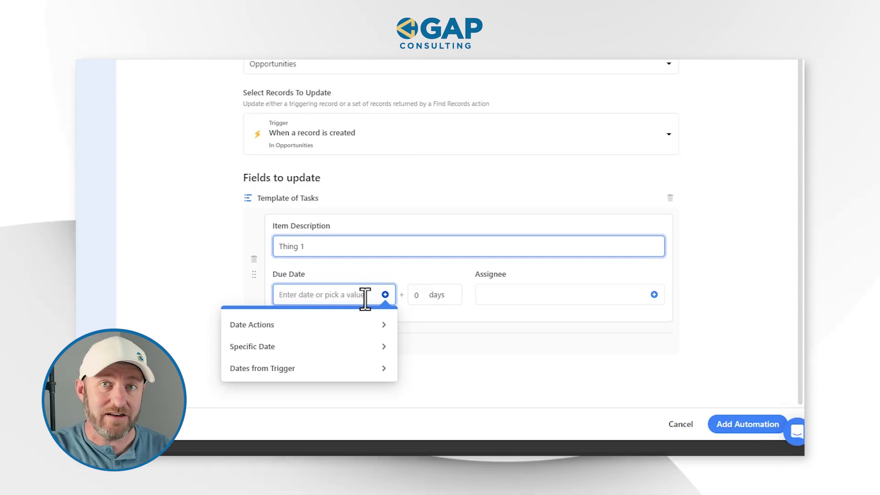
pyautogui.click(374, 325)
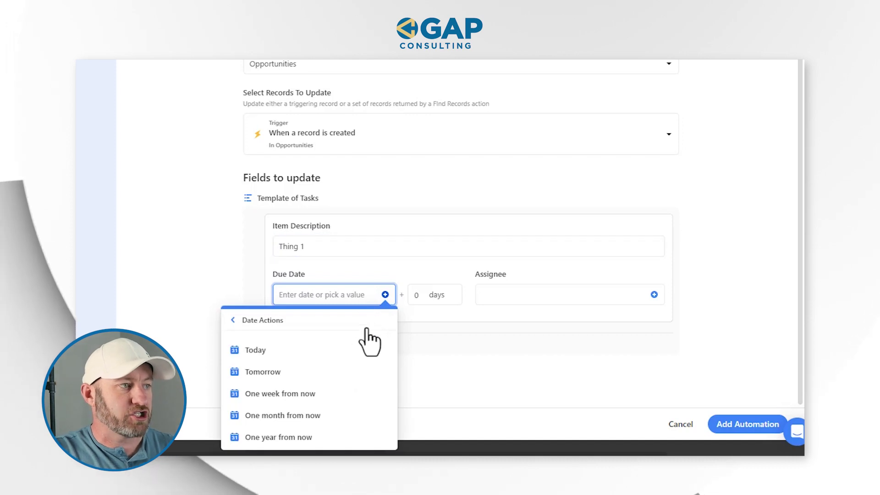
pyautogui.click(340, 372)
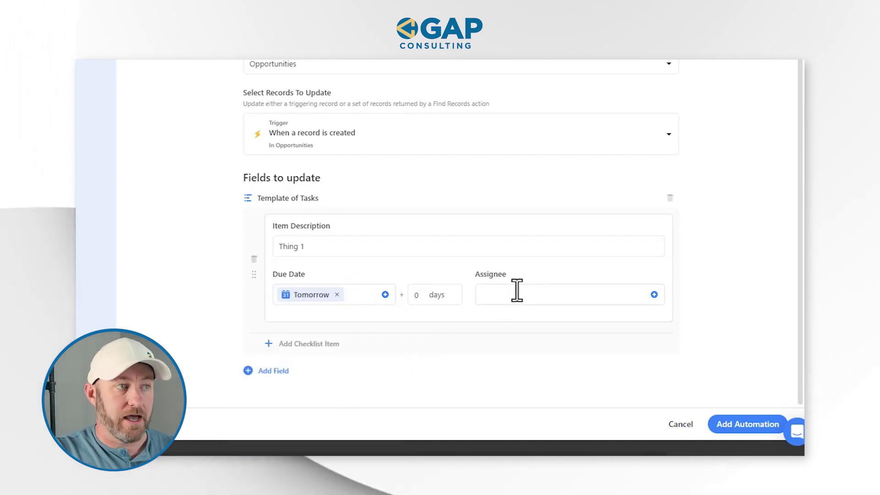
# Step: Assign the "Thing 1" checklist item to the signed-in user's own entry among the workspace members
pyautogui.click(654, 295)
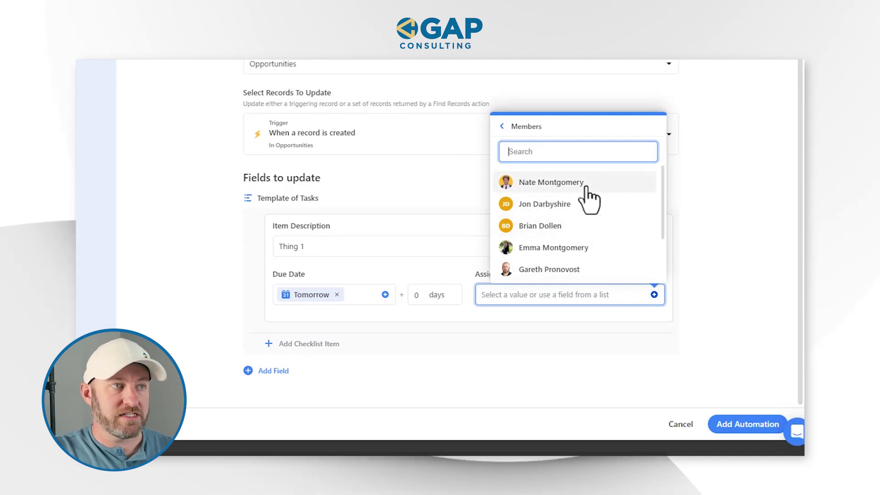
pyautogui.click(721, 245)
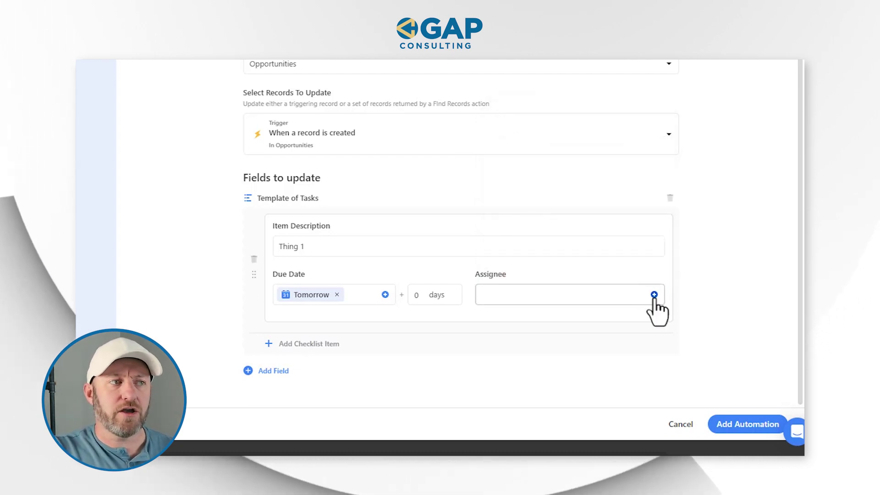
pyautogui.click(654, 296)
pyautogui.click(518, 126)
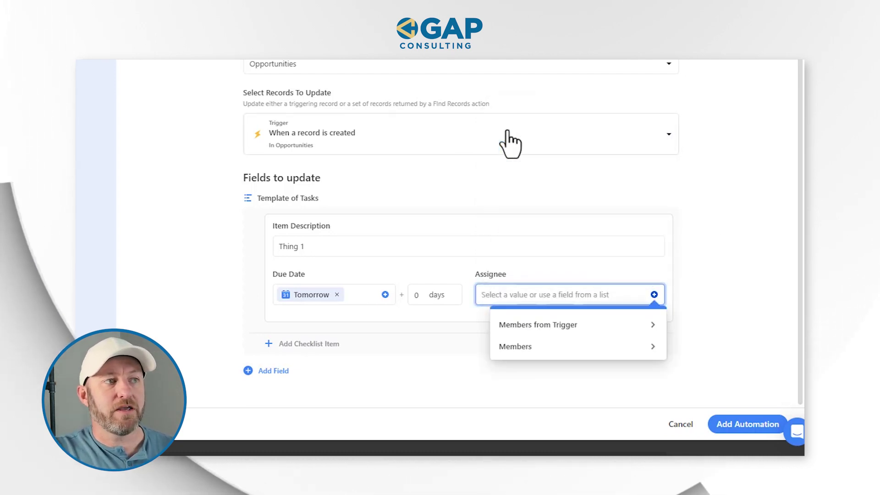
pyautogui.click(556, 352)
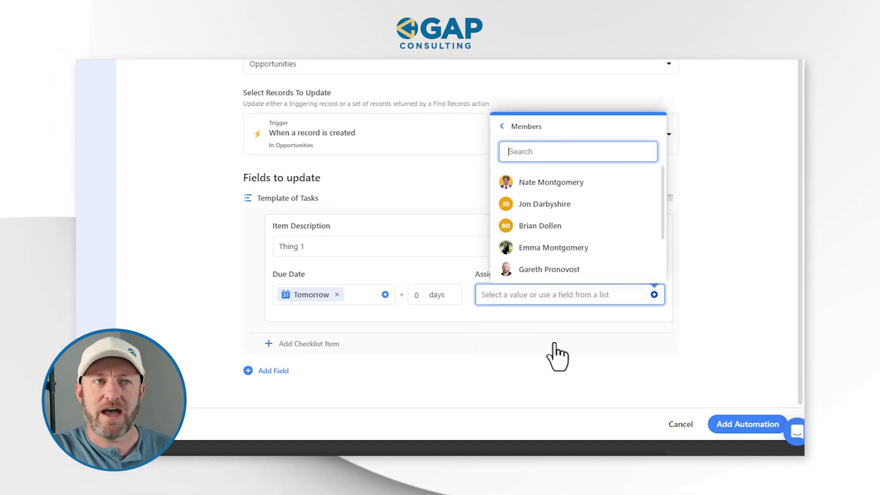
pyautogui.click(573, 270)
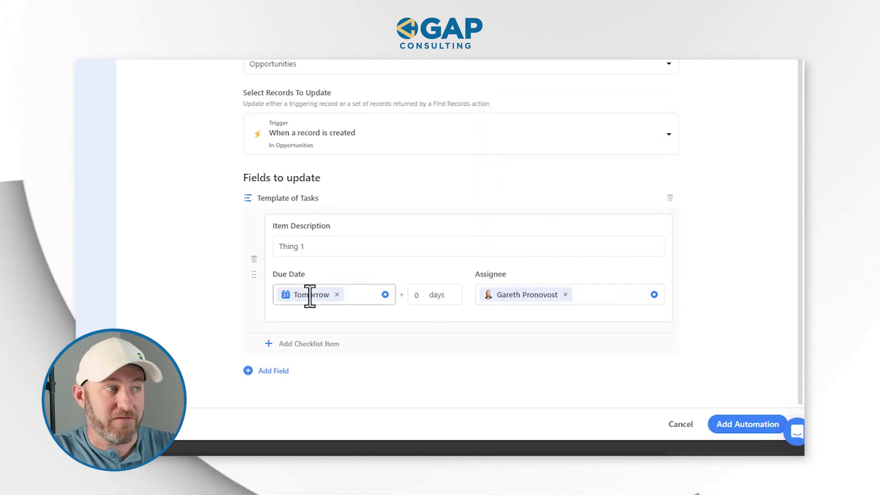
# Step: Duplicate the Update records action and change the copy's checklist item description to "Thing 2"
pyautogui.moveTo(307, 247); pyautogui.dragTo(265, 246)
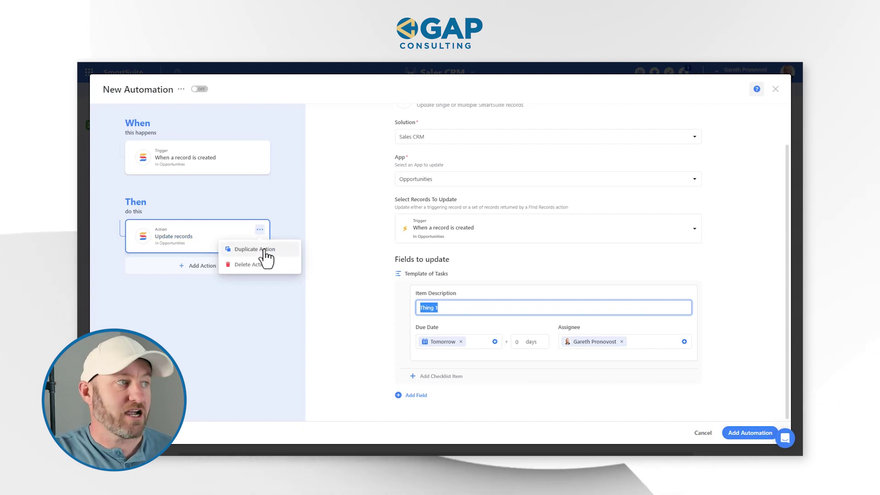
pyautogui.click(262, 251)
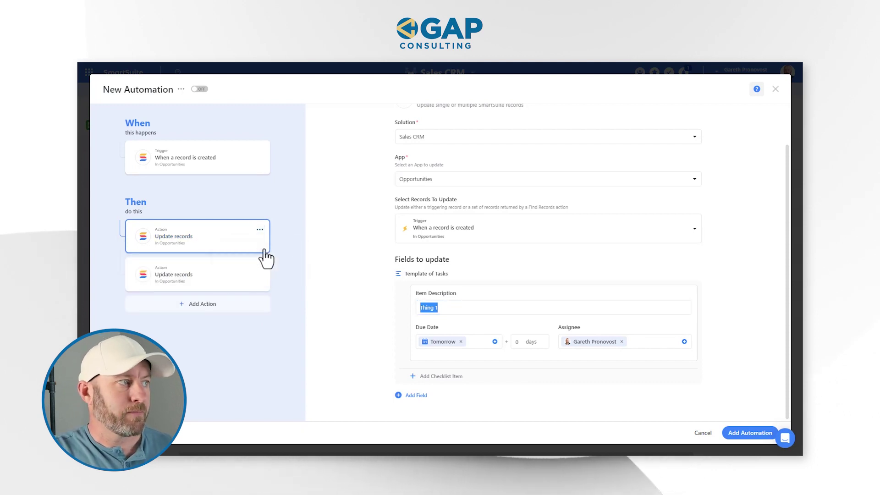
pyautogui.click(210, 276)
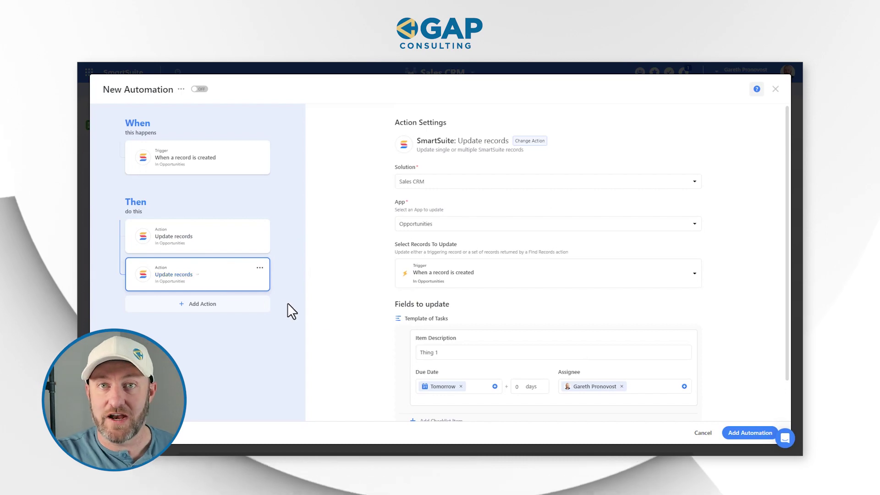
pyautogui.click(438, 353)
pyautogui.press('BackSpace')
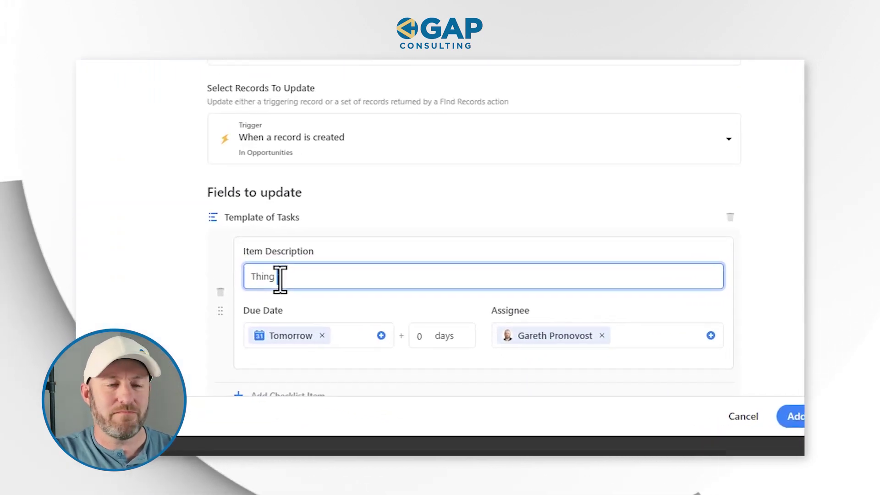
pyautogui.write('2')
# Step: Set the "Thing 2" item's due date to Today plus 5 days
pyautogui.scroll(-2, 495, 269)
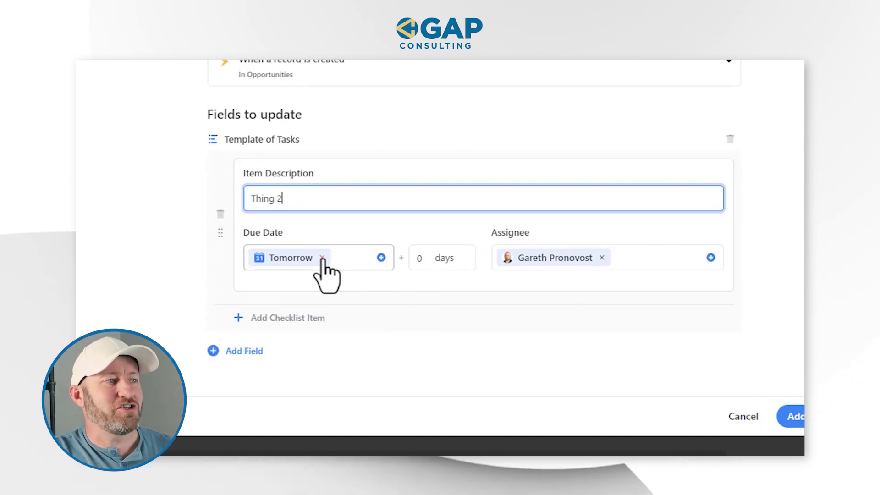
pyautogui.click(323, 258)
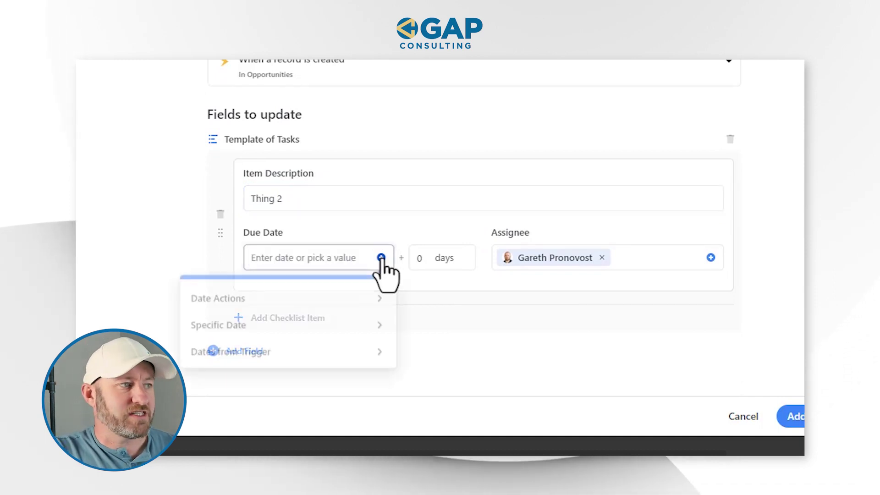
pyautogui.click(369, 297)
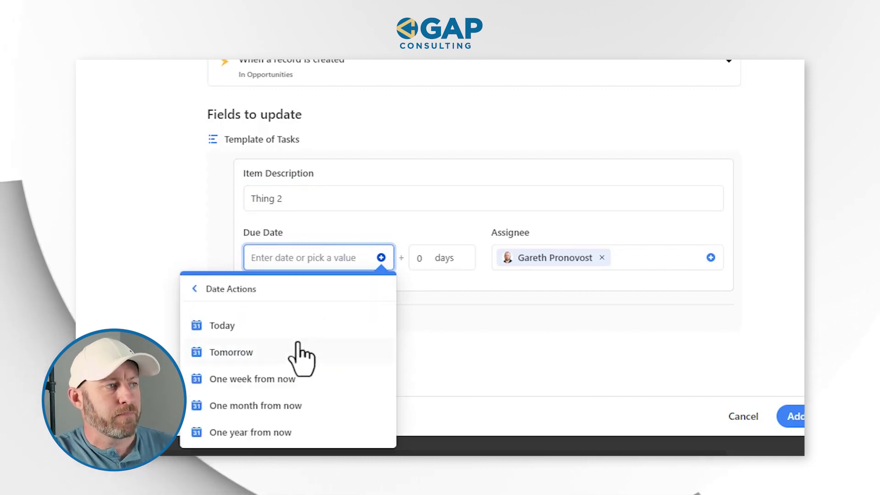
pyautogui.click(285, 328)
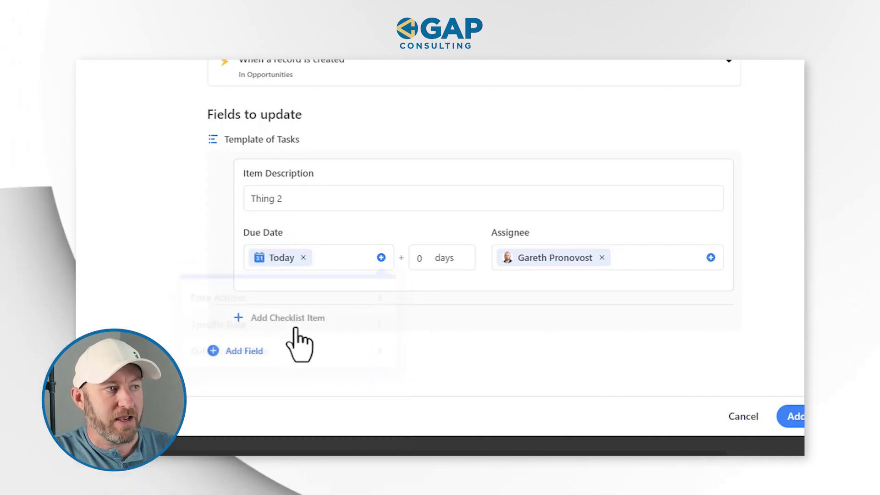
pyautogui.click(418, 259)
pyautogui.write('5')
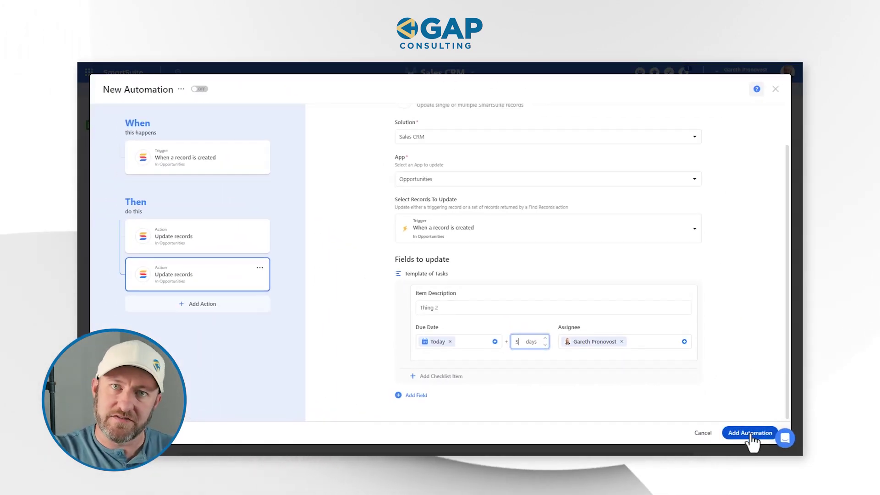
# Step: Save the new automation, switch it on and close the list of solution automations
pyautogui.click(751, 435)
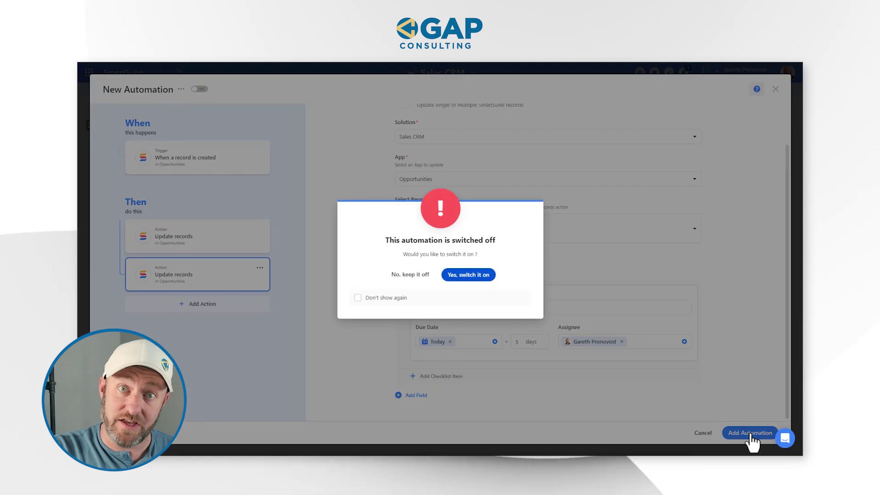
pyautogui.click(468, 275)
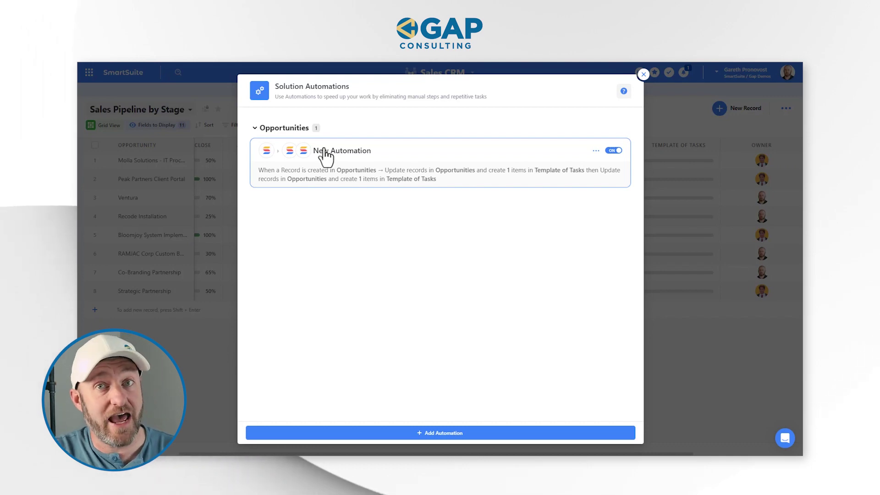
pyautogui.click(644, 74)
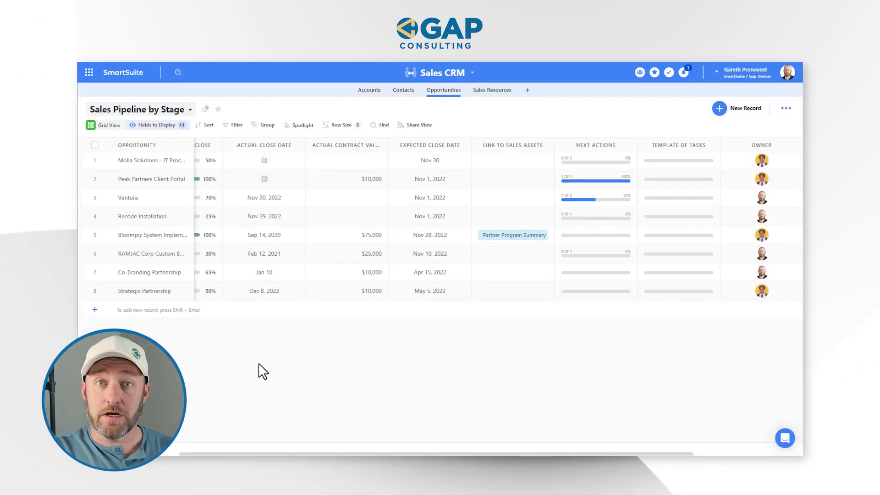
# Step: Add a record named "New Opportunity" at the end of the Opportunities grid
pyautogui.click(172, 317)
pyautogui.write('N')
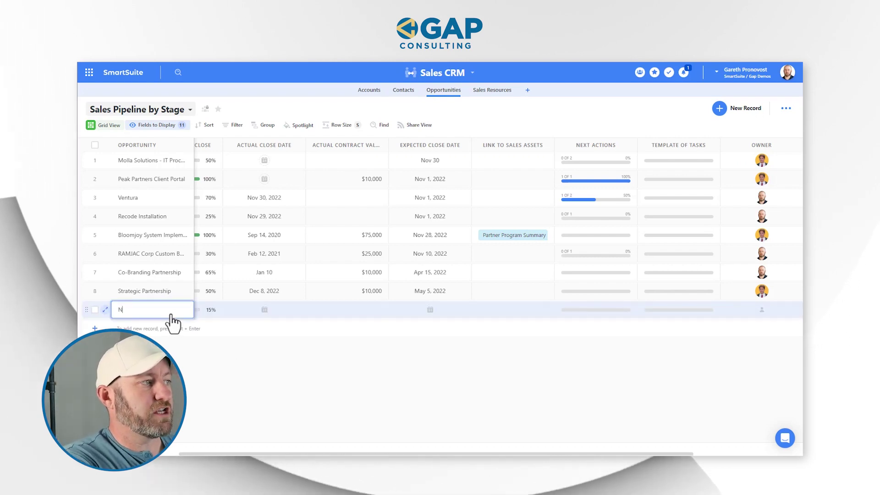
pyautogui.write('ew Opportunity')
pyautogui.press('Tab')
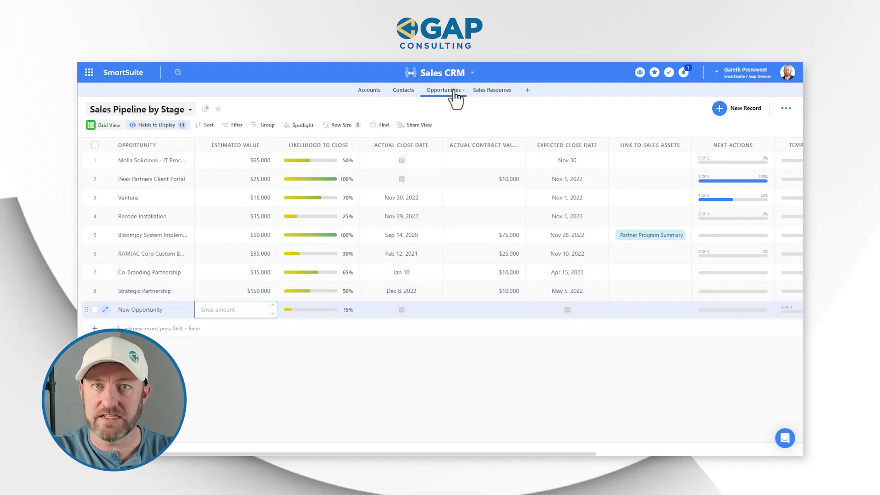
# Step: Check the items, due dates and assignees in the New Opportunity record's Template of Tasks checklist, leaving it unedited
pyautogui.press('Tab')
pyautogui.press('Tab')
pyautogui.press('Tab')
pyautogui.press('Tab')
pyautogui.press('Tab')
pyautogui.press('Tab')
pyautogui.press('Tab')
pyautogui.press('Tab')
pyautogui.press('Tab')
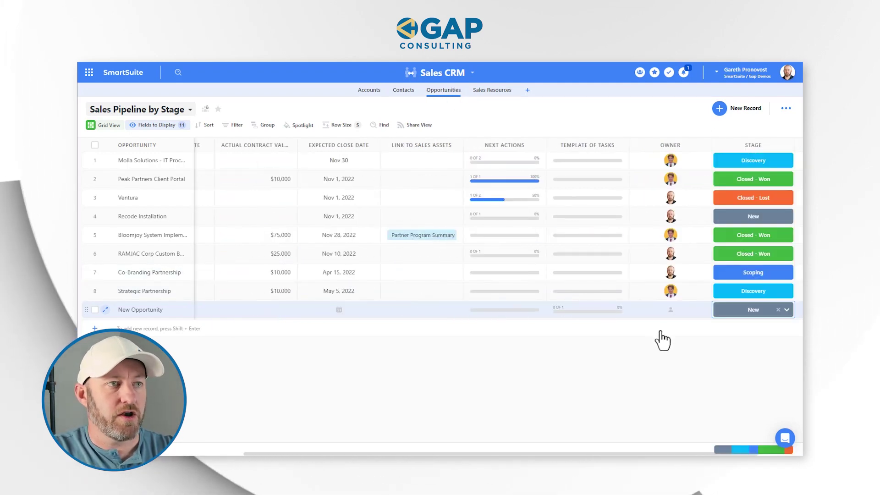
pyautogui.click(582, 316)
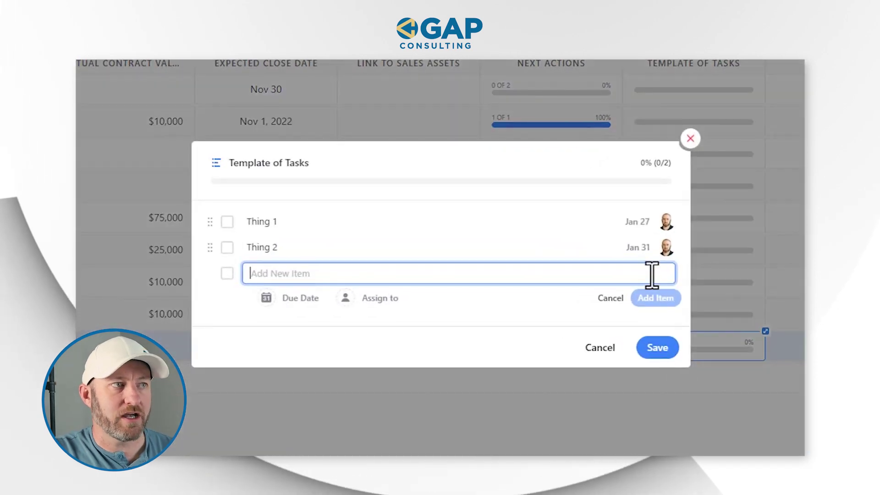
pyautogui.moveTo(642, 240)
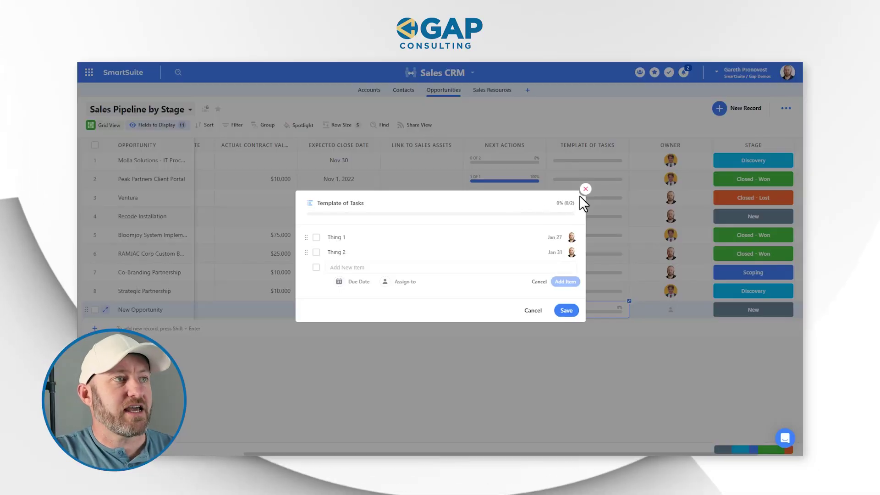
pyautogui.click(585, 190)
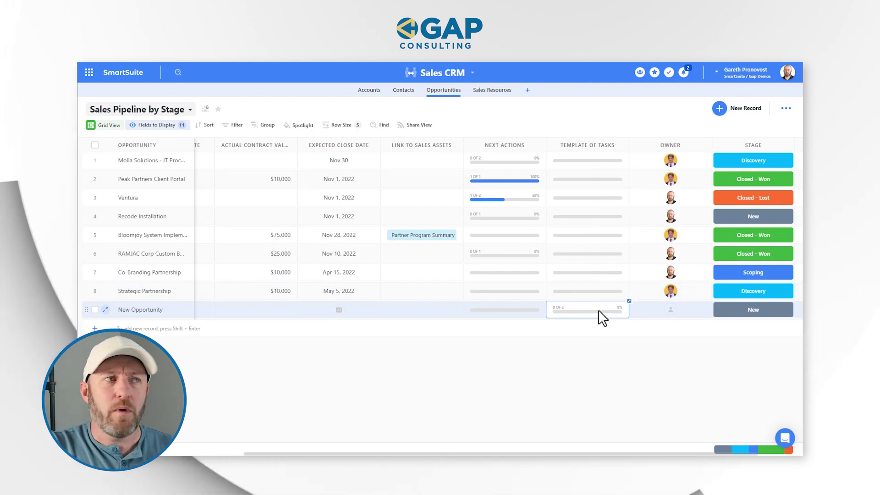
# Step: Add a new app named "Tasks" to the Sales CRM solution
pyautogui.click(527, 90)
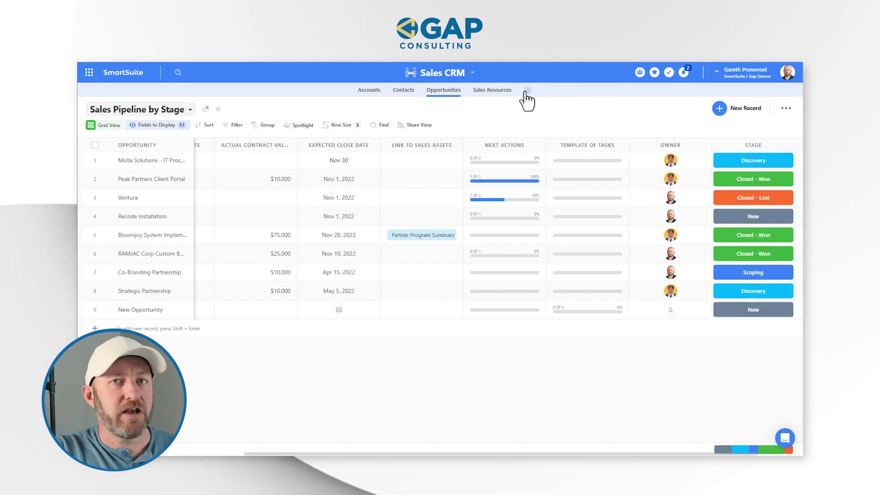
pyautogui.doubleClick(526, 91)
pyautogui.write('Taks')
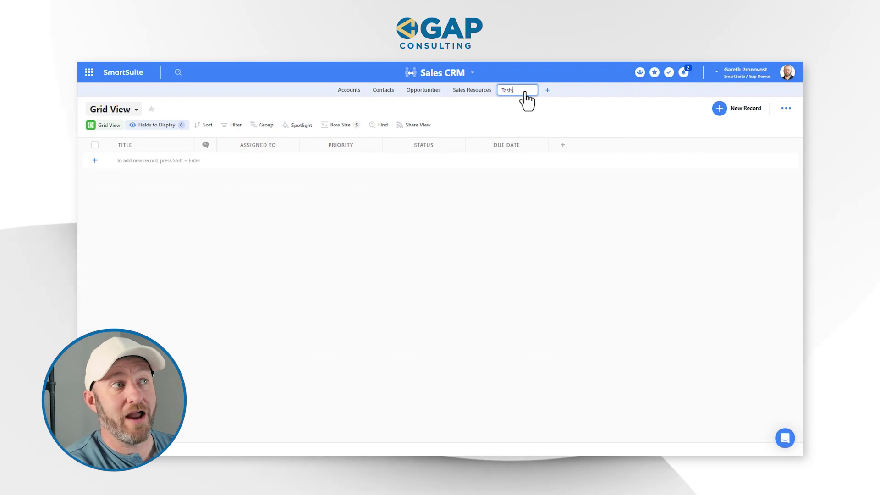
pyautogui.write('s')
pyautogui.press('Return')
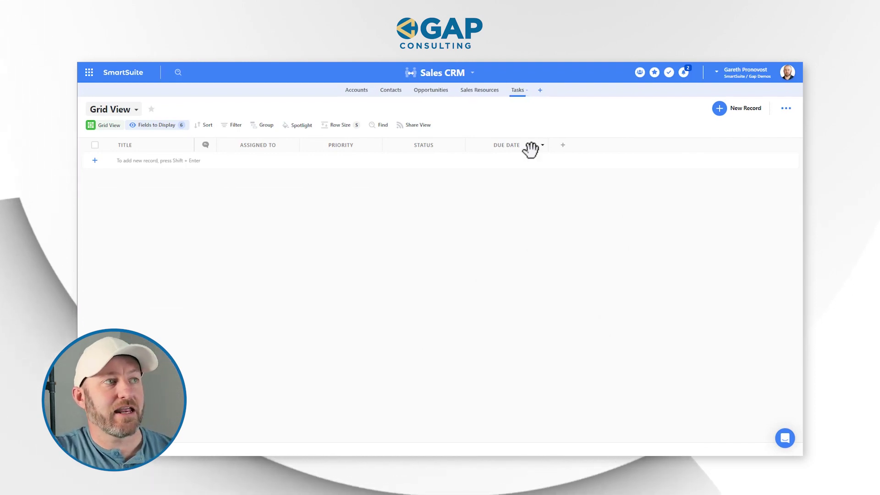
# Step: Start a new Linked Record field in the Tasks app and name it "Opportunities"
pyautogui.click(562, 153)
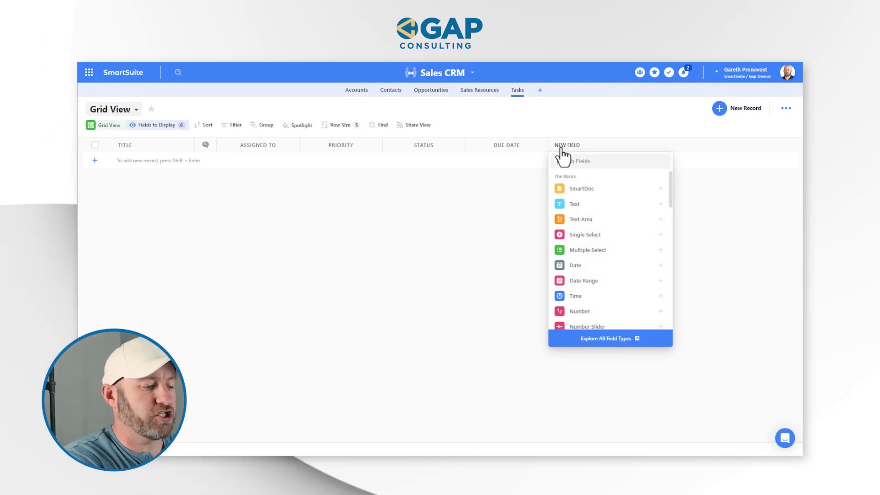
pyautogui.write('link')
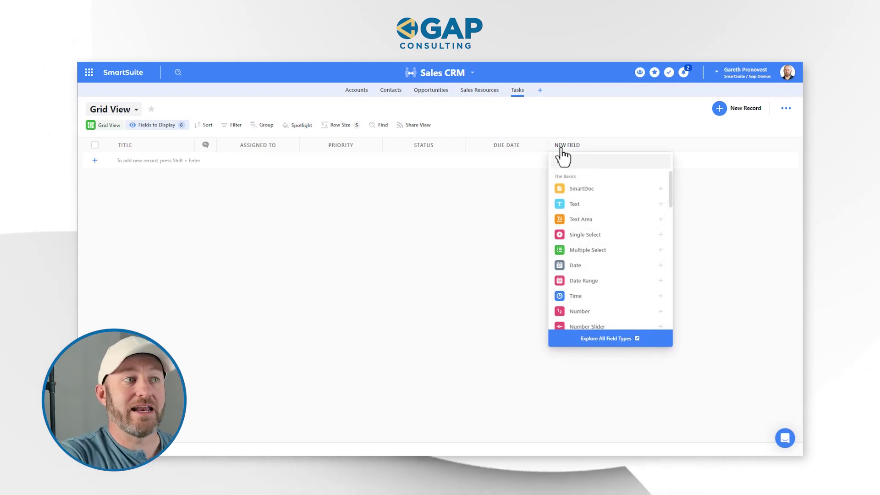
pyautogui.click(588, 205)
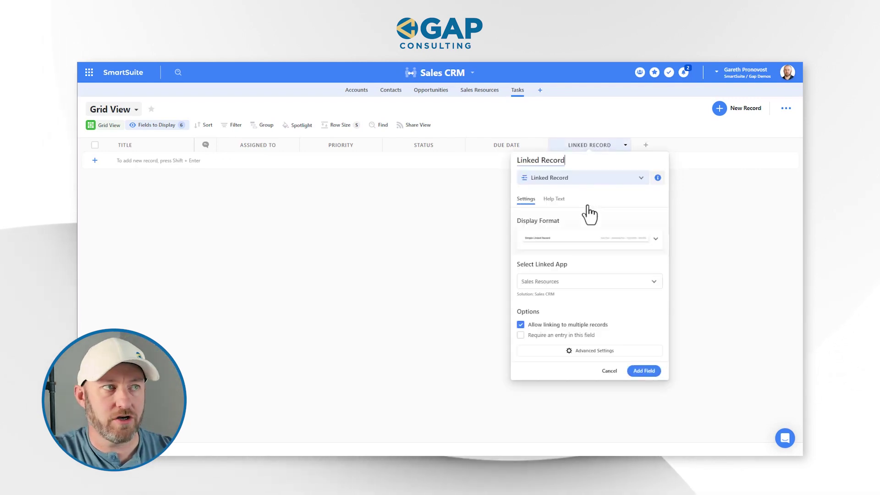
pyautogui.tripleClick(569, 166)
pyautogui.write('Opportu')
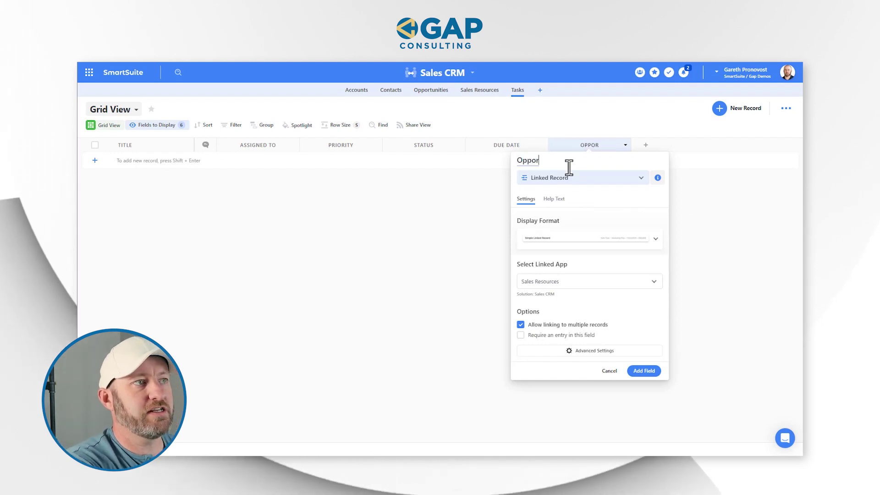
pyautogui.write('nities')
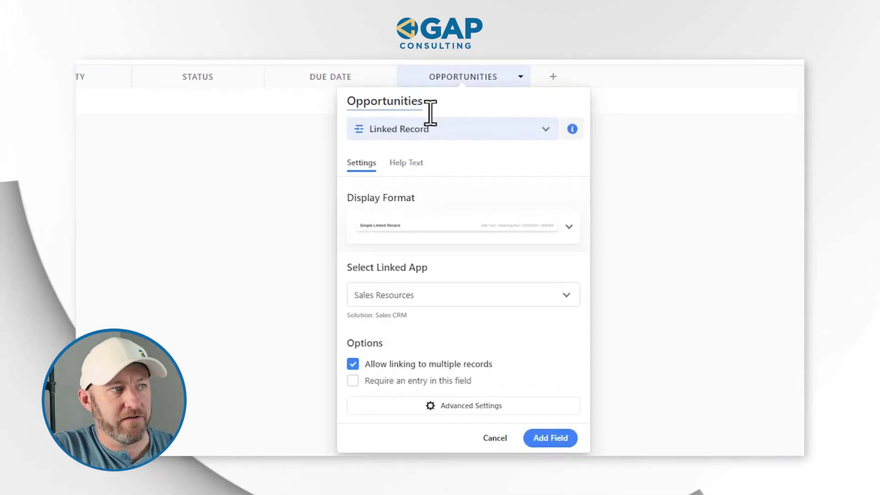
# Step: Link the field to the Opportunities app, disallow linking to multiple records and add the field
pyautogui.click(430, 297)
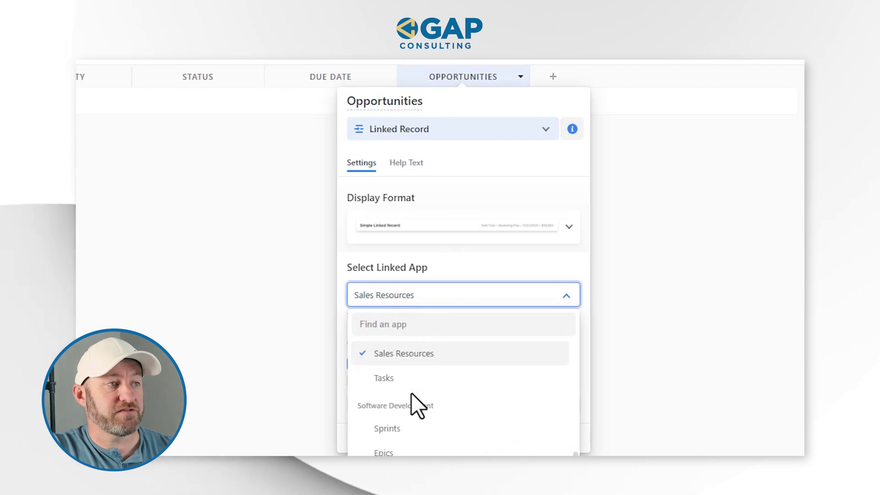
pyautogui.scroll(-3, 411, 393)
pyautogui.scroll(5, 412, 399)
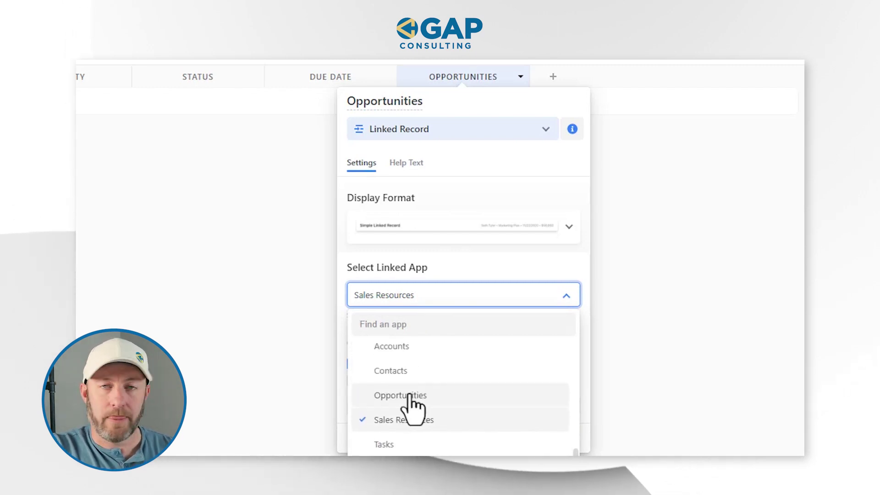
pyautogui.click(411, 399)
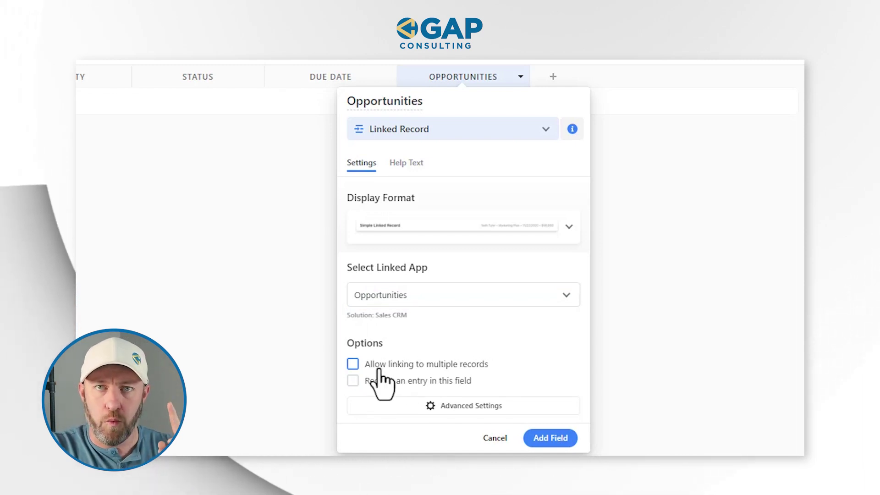
pyautogui.click(550, 438)
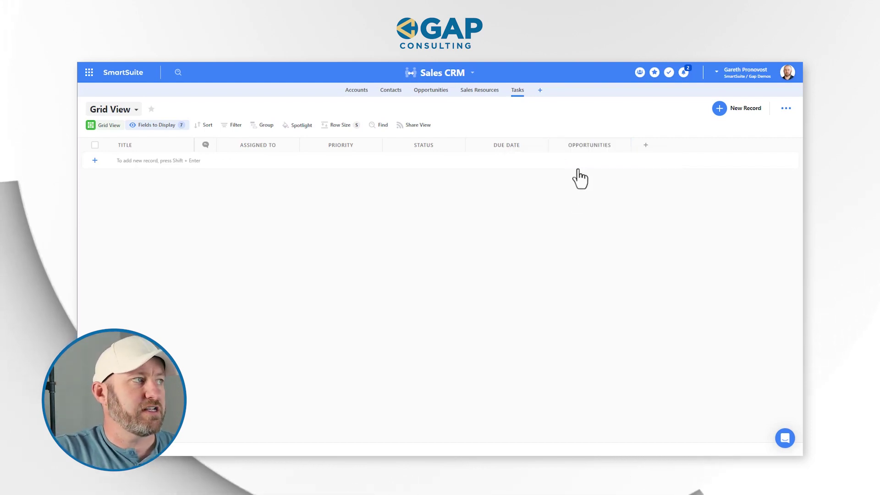
# Step: Create a task titled "123" and link it to the Strategic Partnership opportunity
pyautogui.click(119, 161)
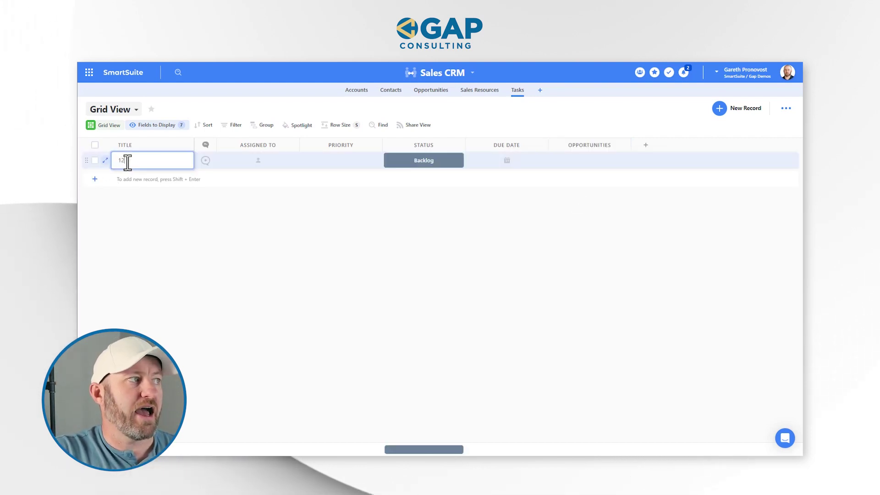
pyautogui.click(571, 169)
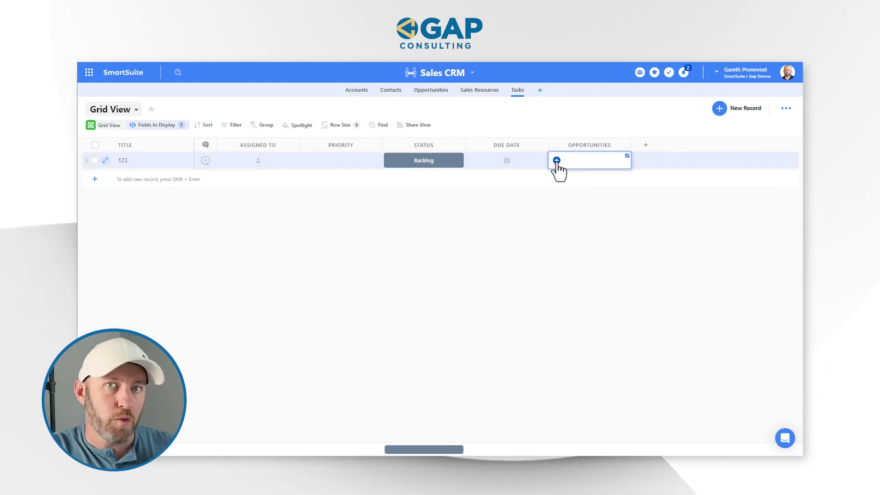
pyautogui.click(557, 160)
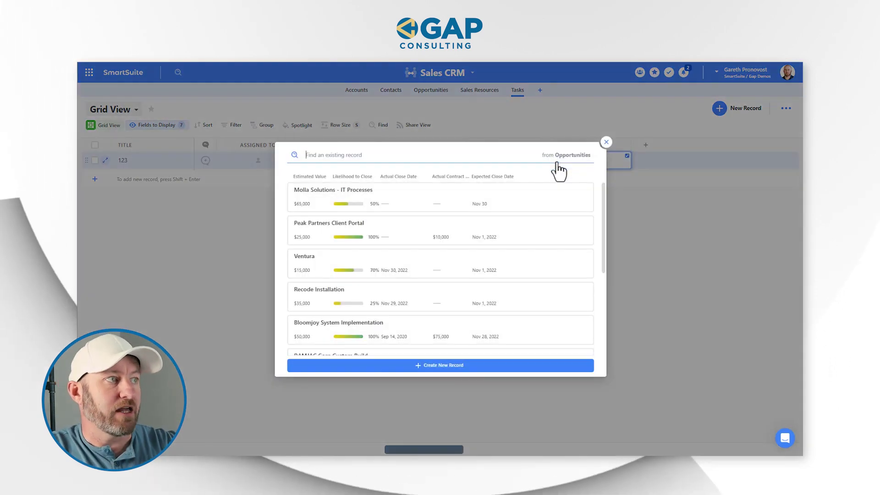
pyautogui.scroll(-2, 440, 257)
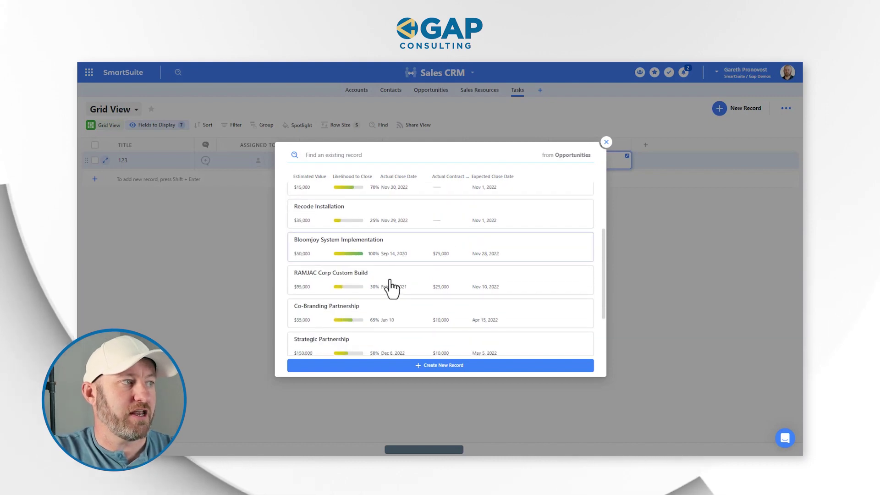
pyautogui.scroll(-1, 403, 318)
pyautogui.click(402, 317)
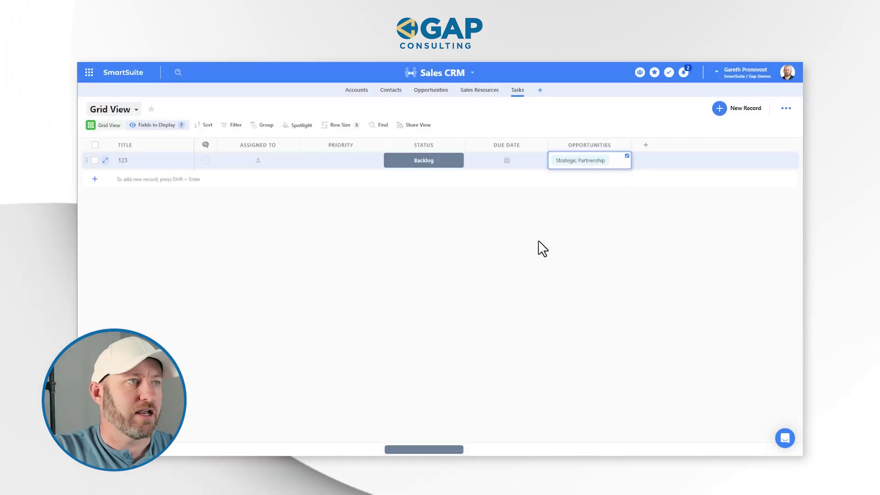
# Step: Assign task 123 to the signed-in user and set its priority to Normal
pyautogui.click(256, 162)
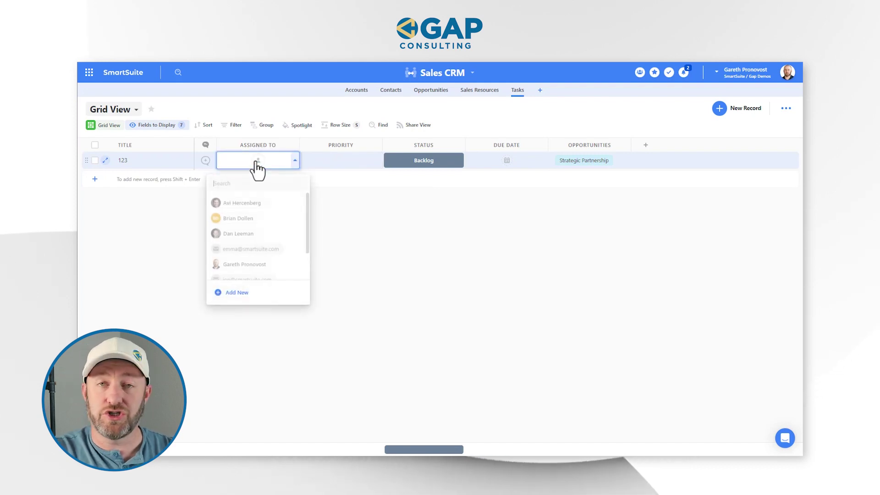
pyautogui.click(270, 265)
pyautogui.click(351, 166)
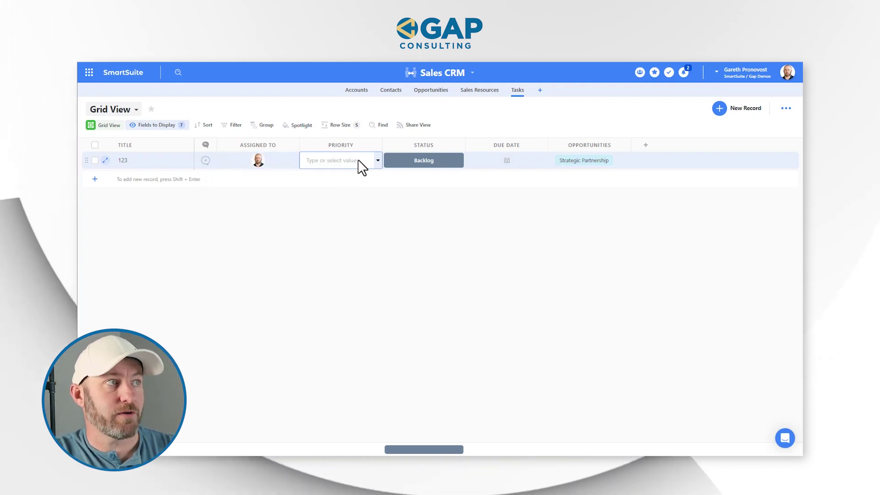
pyautogui.click(378, 163)
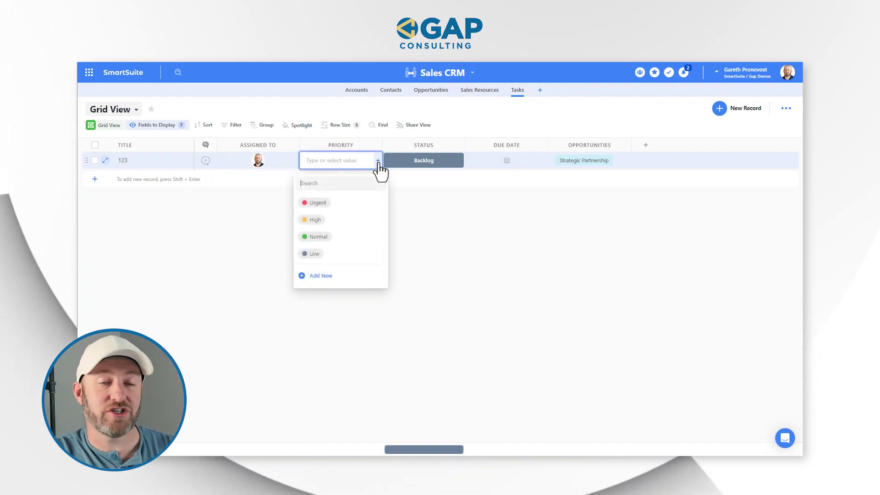
pyautogui.click(319, 237)
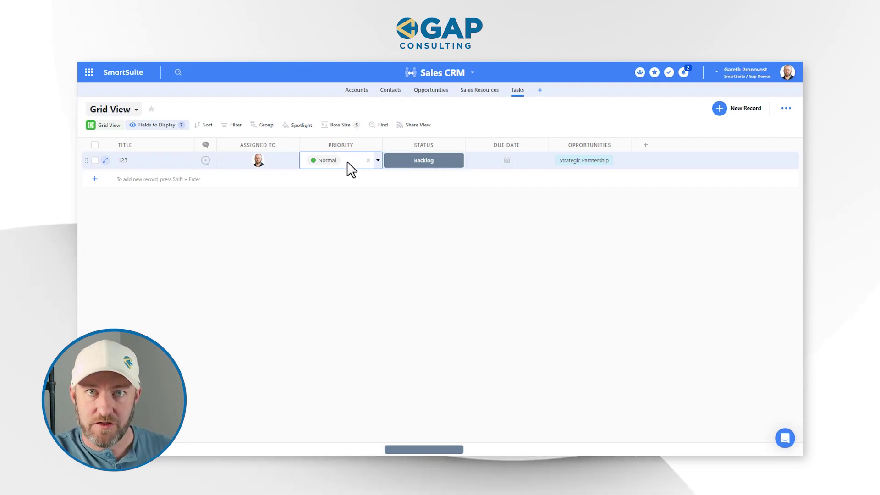
# Step: Set the due date of task 123 to Jan 31, 2023
pyautogui.click(508, 162)
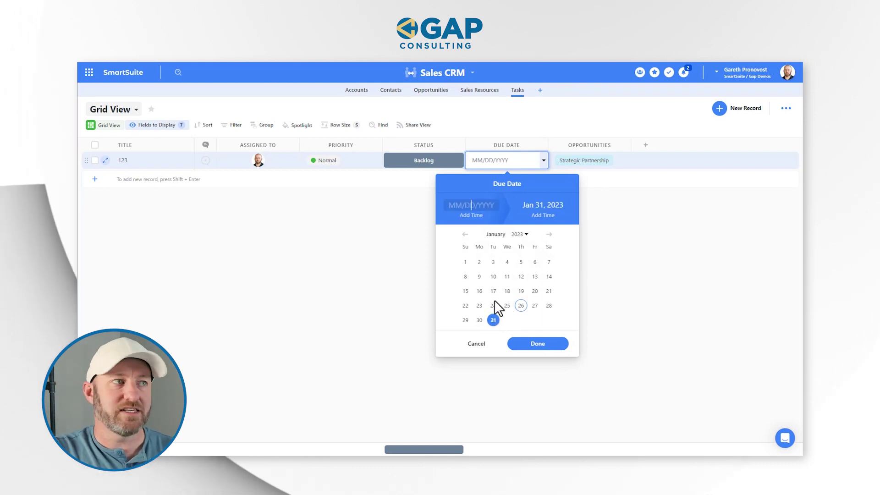
pyautogui.click(538, 351)
pyautogui.click(525, 330)
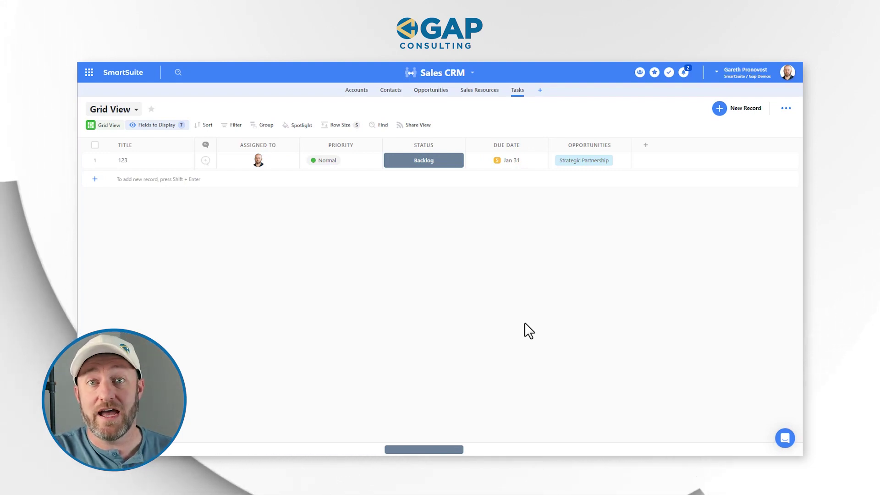
# Step: Start another solution automation with the "When a record is created" trigger
pyautogui.click(457, 75)
pyautogui.click(421, 190)
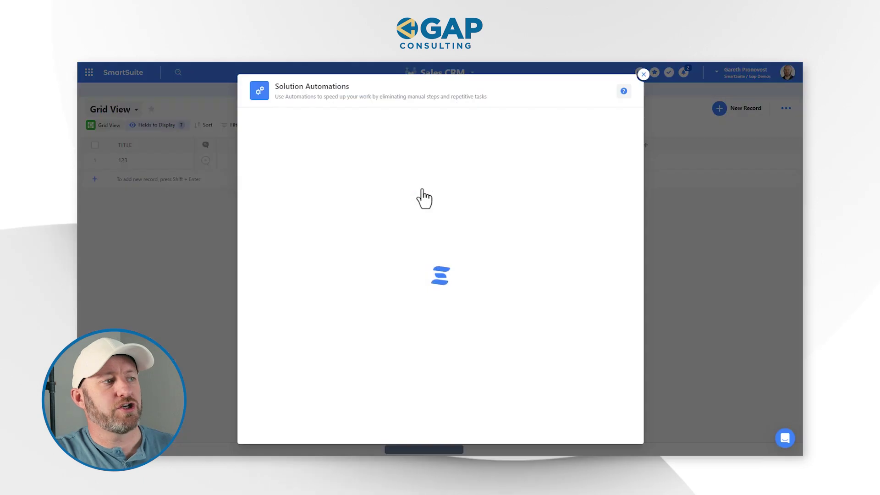
pyautogui.click(444, 434)
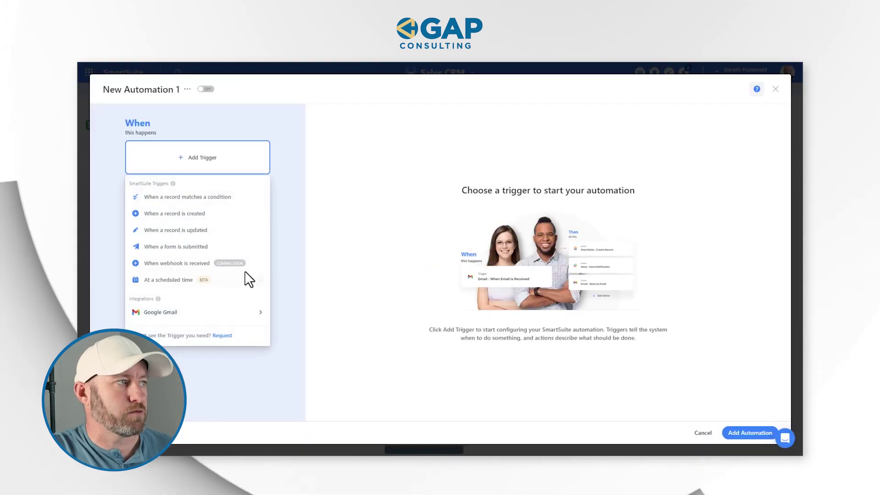
pyautogui.click(192, 213)
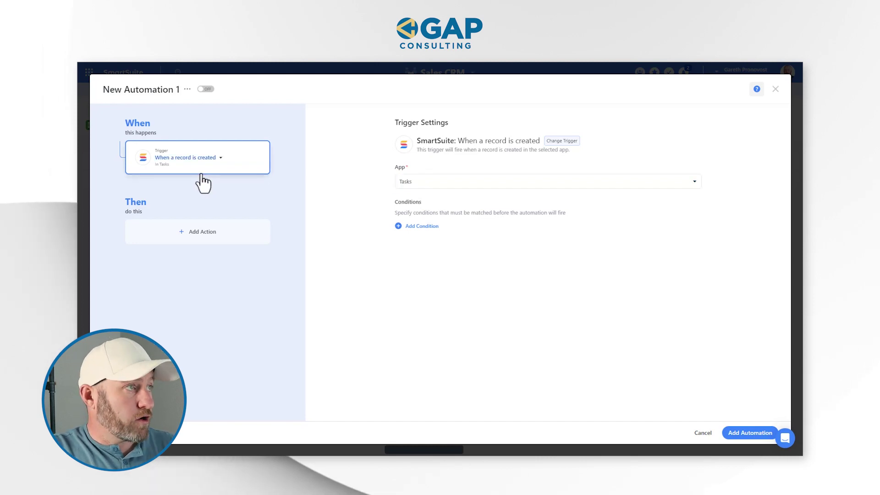
# Step: Set the trigger's app to Opportunities and look through the available automation actions
pyautogui.click(452, 183)
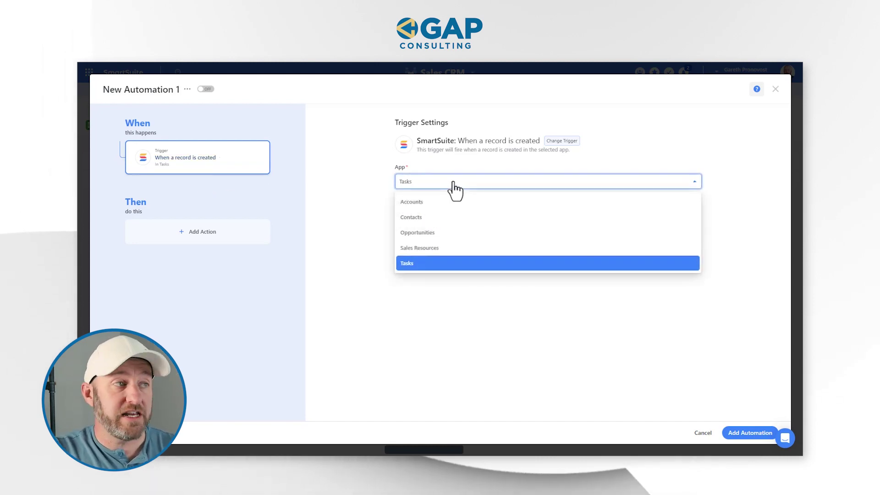
pyautogui.click(447, 233)
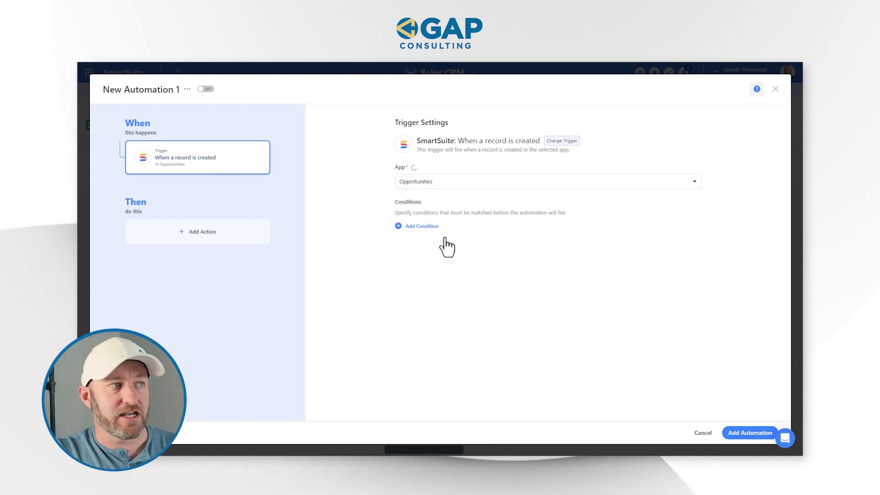
pyautogui.click(198, 238)
pyautogui.moveTo(199, 238)
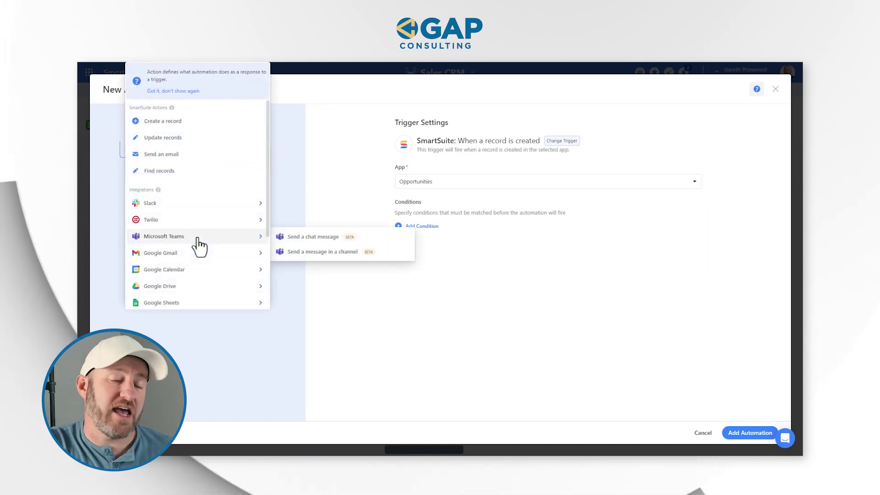
pyautogui.moveTo(154, 224)
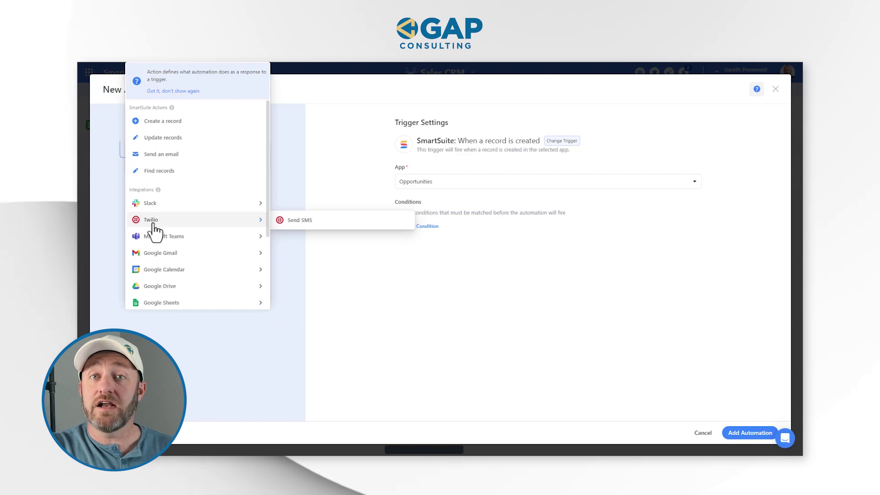
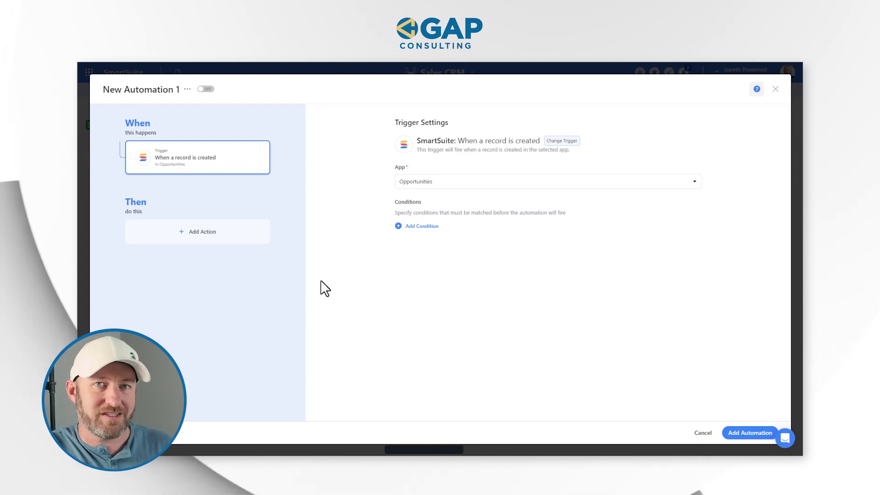
# Step: Change the automation's trigger to "At a scheduled time" for the Opportunities app
pyautogui.click(199, 158)
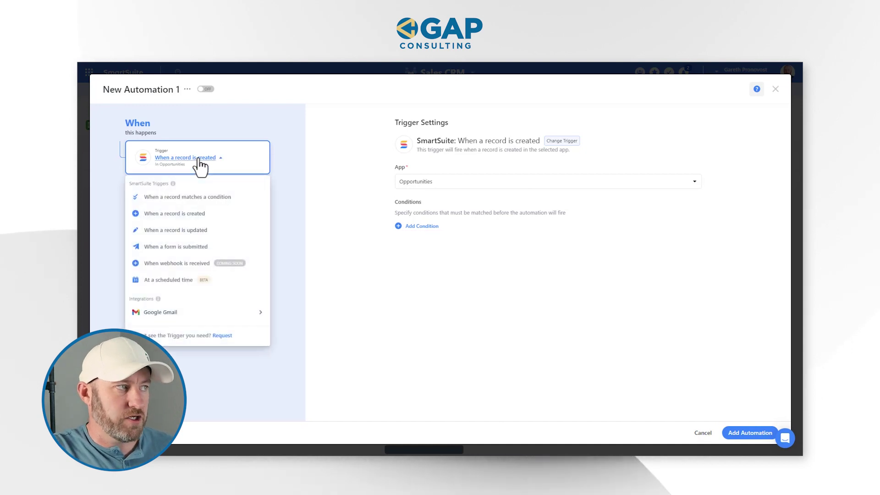
pyautogui.click(201, 281)
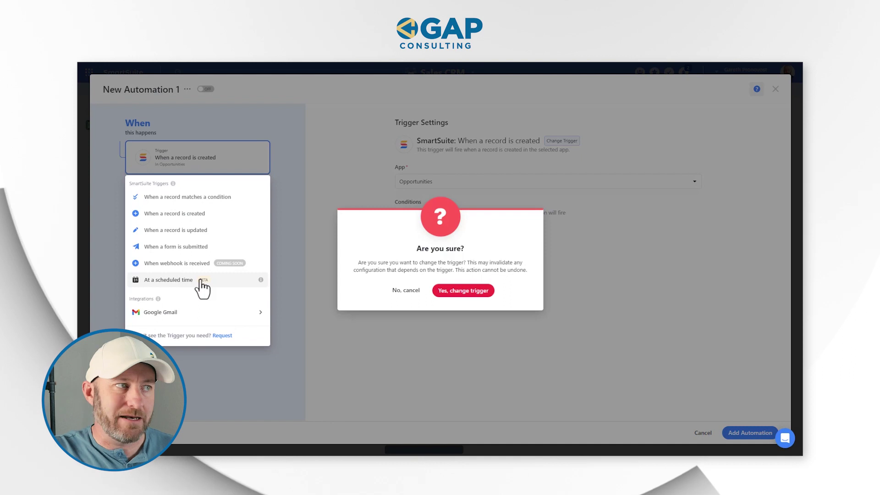
pyautogui.click(452, 294)
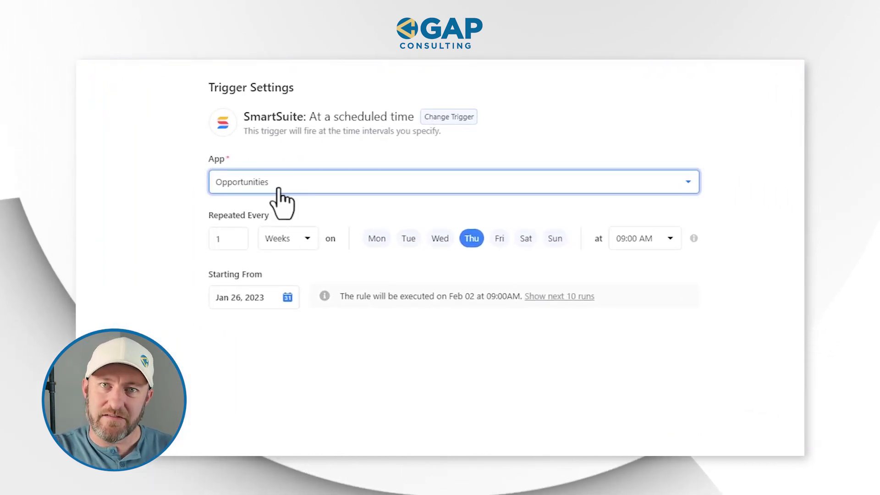
# Step: Set the schedule to repeat in months and add day 10 to its run days
pyautogui.click(242, 234)
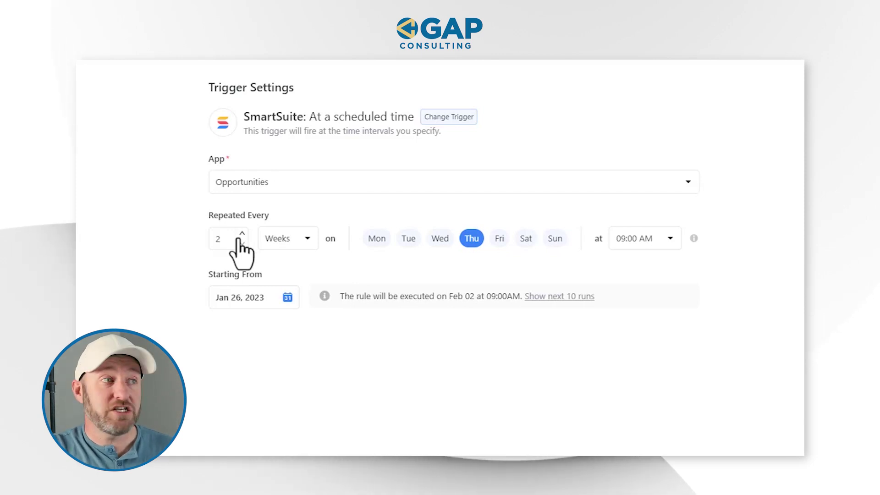
pyautogui.click(291, 239)
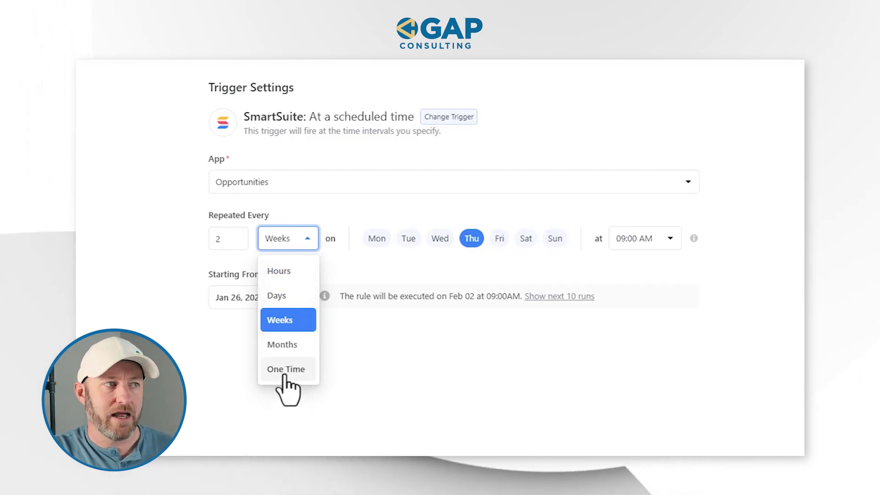
pyautogui.click(276, 347)
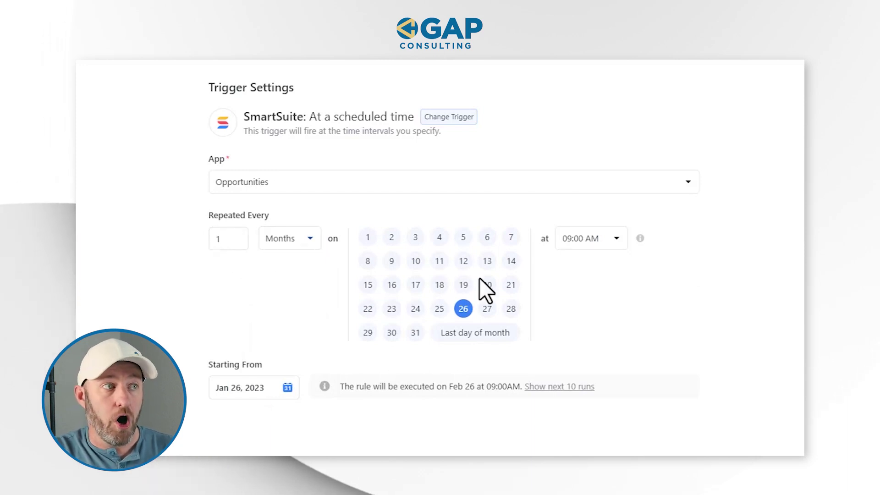
pyautogui.click(415, 263)
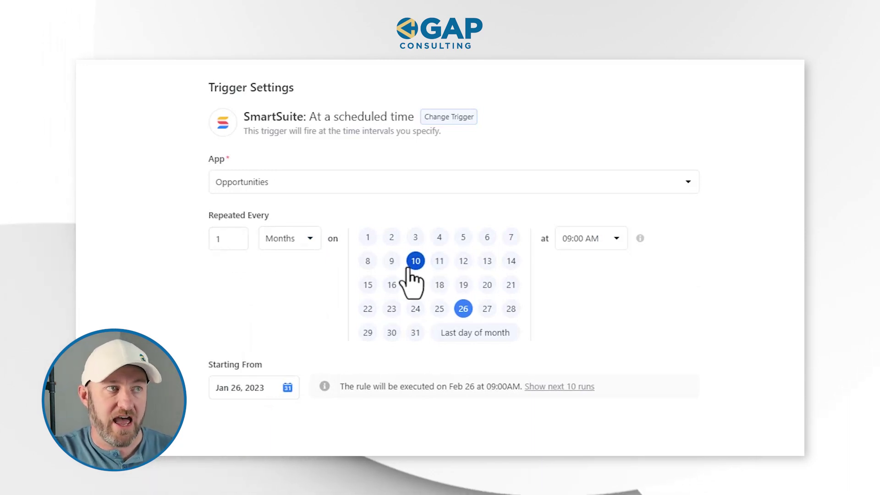
pyautogui.click(589, 243)
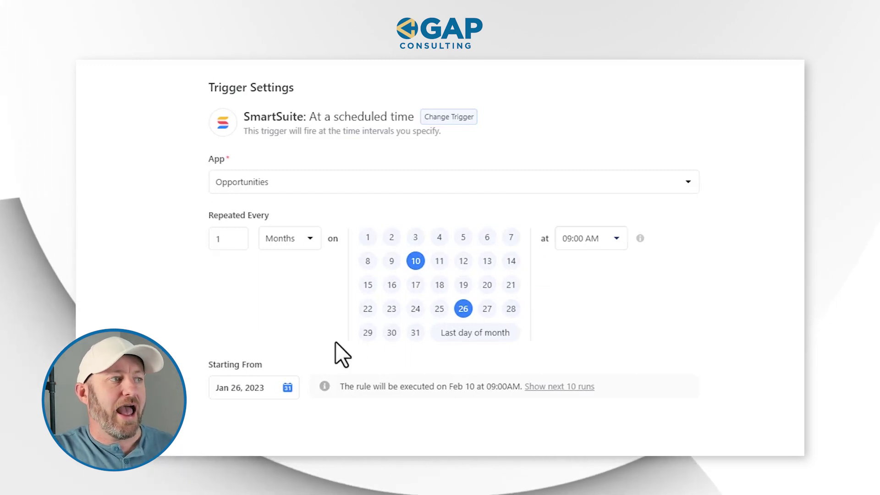
# Step: Set the schedule's starting date to Feb 9, 2023 and show the next 10 runs
pyautogui.click(287, 390)
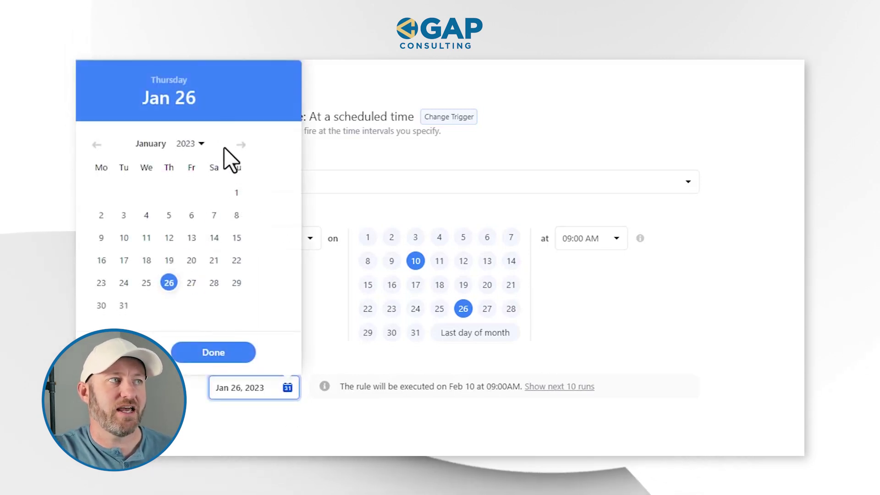
pyautogui.click(241, 145)
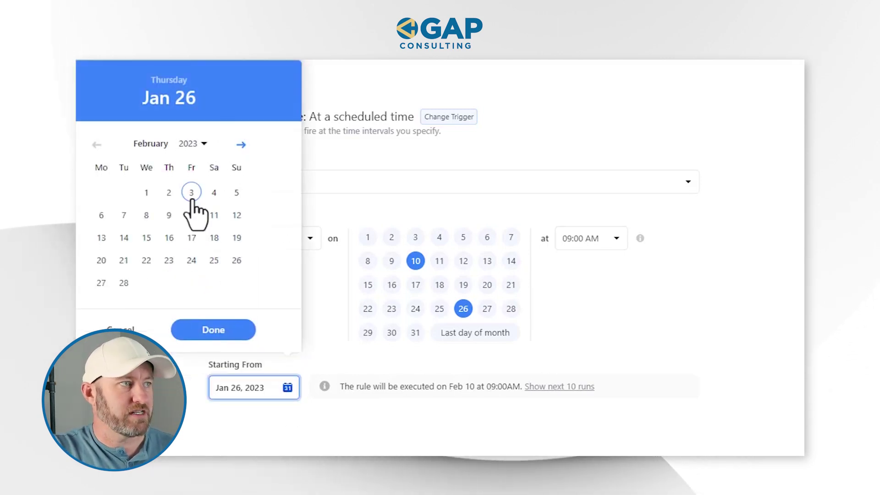
pyautogui.click(168, 215)
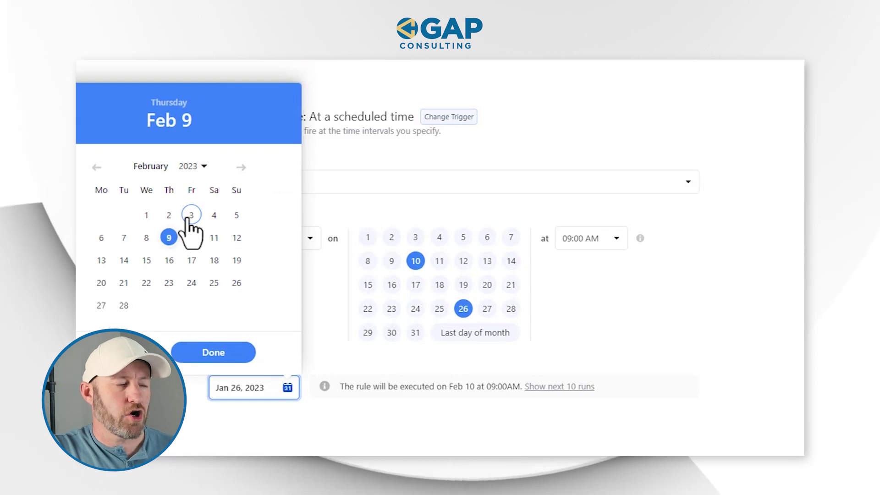
pyautogui.click(219, 356)
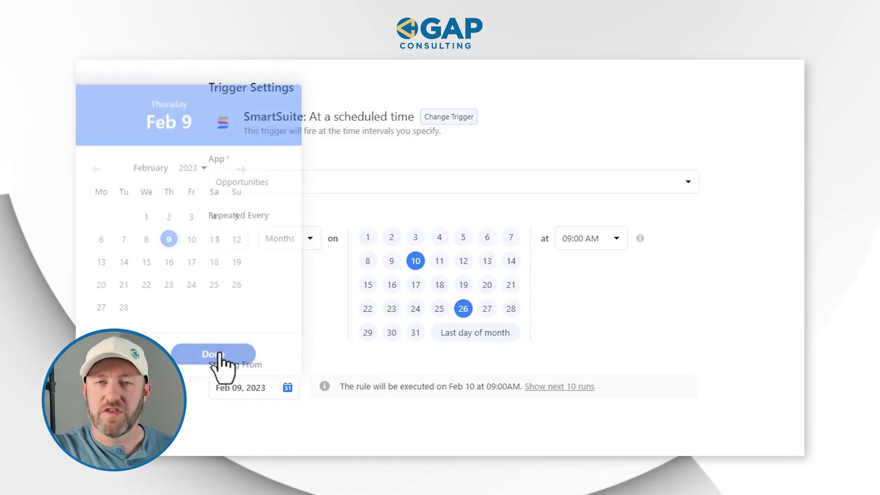
pyautogui.click(536, 387)
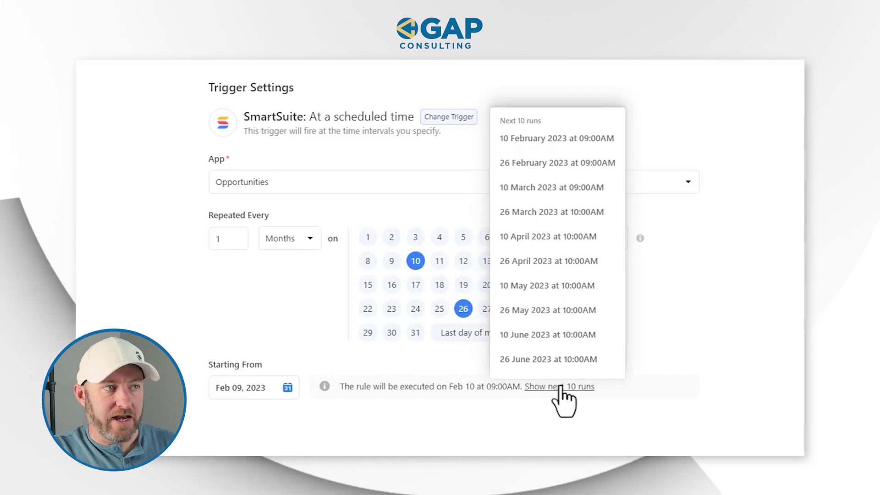
# Step: Leave only day 10 selected as the monthly run day and show the next 10 runs again
pyautogui.click(464, 321)
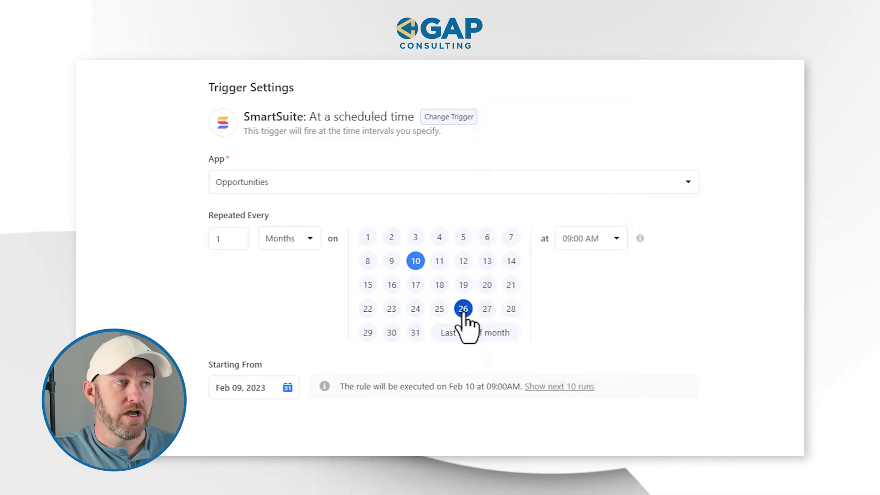
pyautogui.click(440, 316)
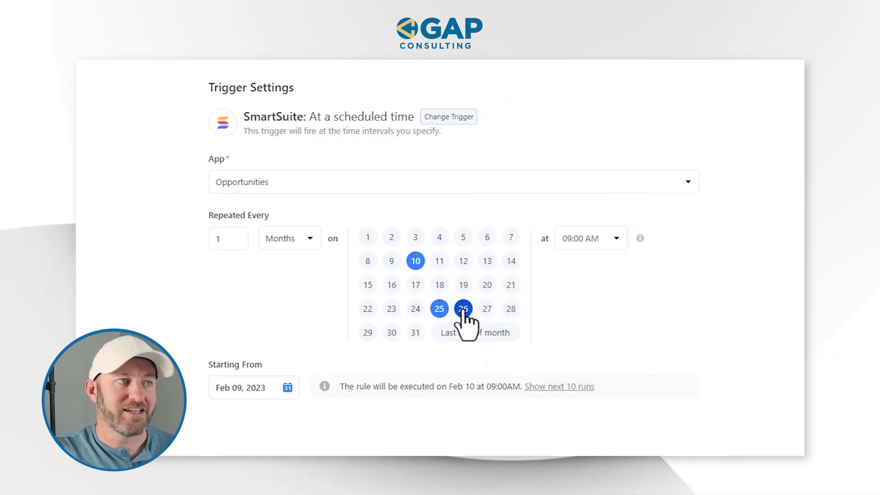
pyautogui.click(416, 262)
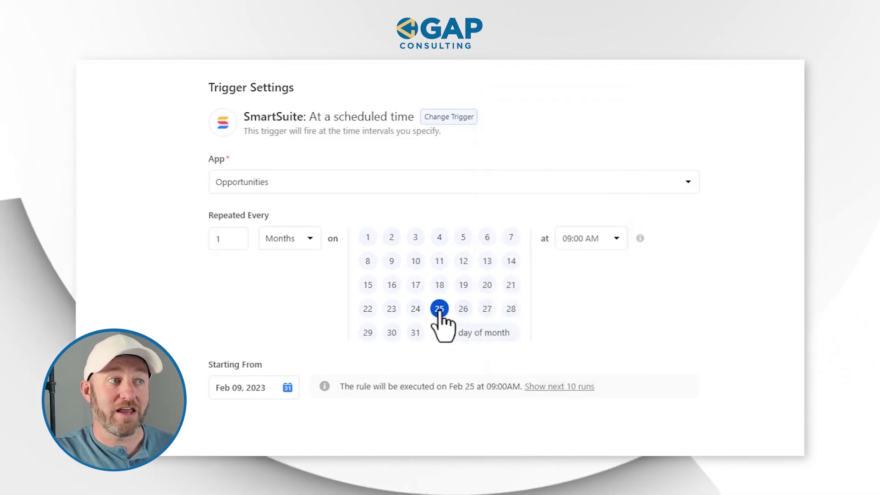
pyautogui.click(439, 308)
pyautogui.click(392, 261)
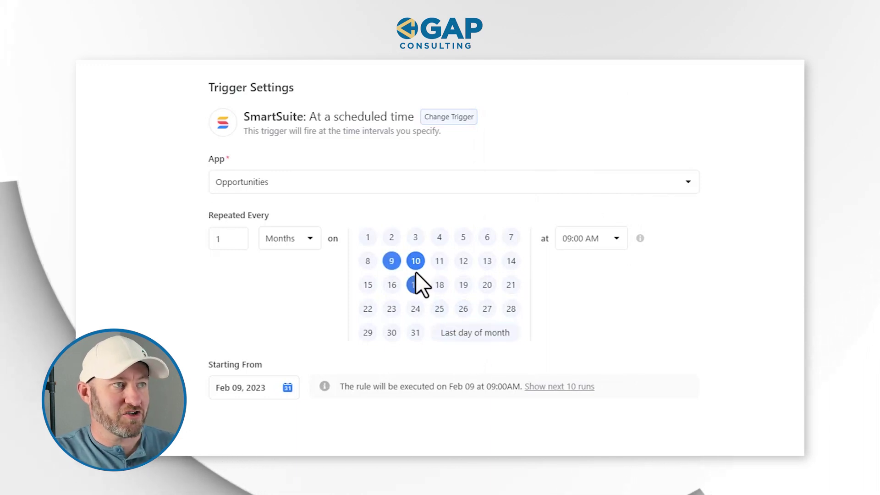
pyautogui.click(391, 260)
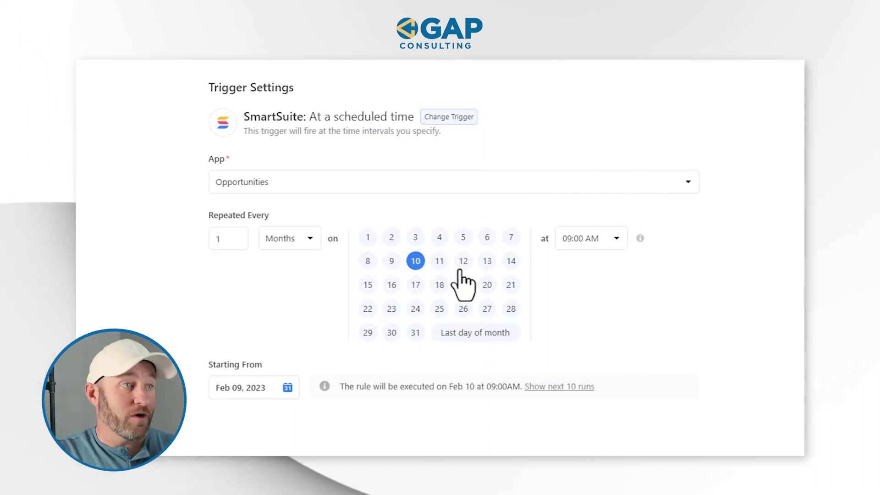
pyautogui.click(570, 388)
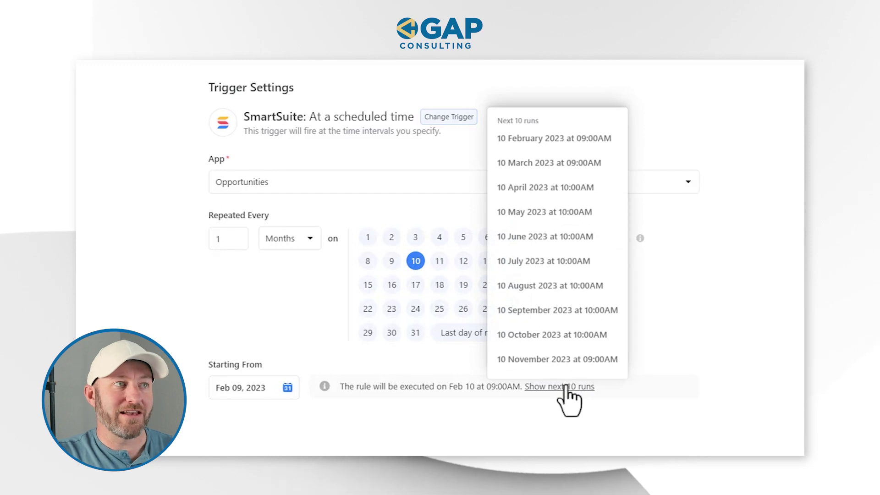